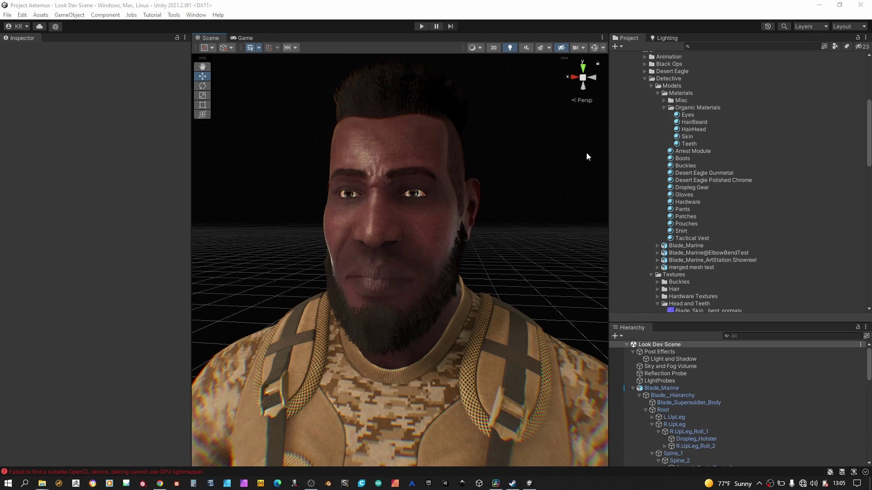
Open the Skin material from Organic Materials and make more room to view its properties beside the character's face
{"action": "left_click", "coordinate": [687, 137]}
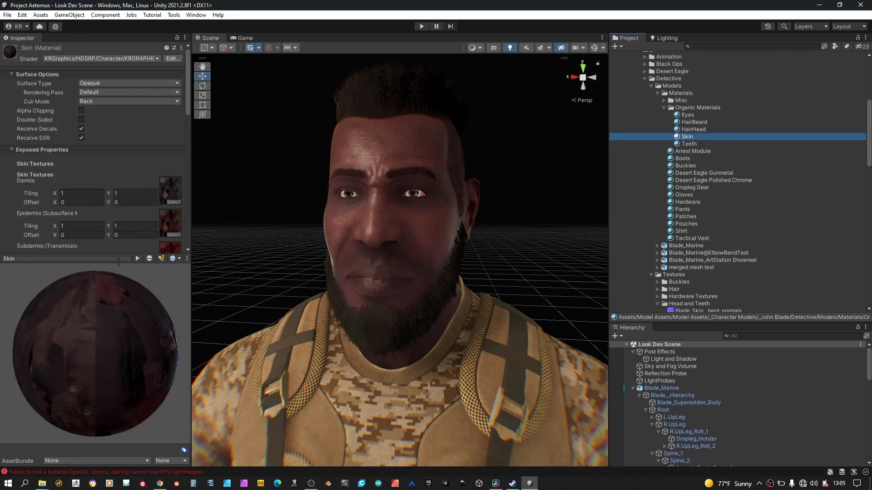
{"action": "left_click_drag", "start_coordinate": [118, 262], "coordinate": [99, 383]}
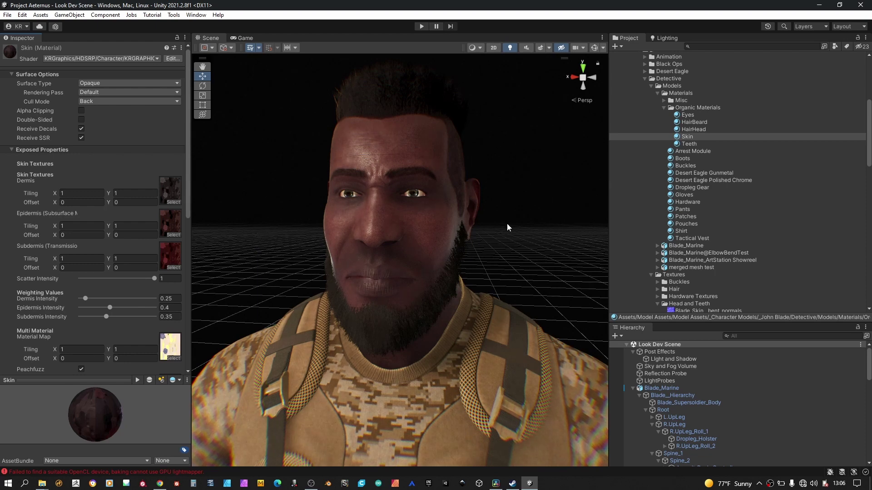
{"action": "left_click_drag", "start_coordinate": [505, 222], "coordinate": [224, 228], "text": "alt"}
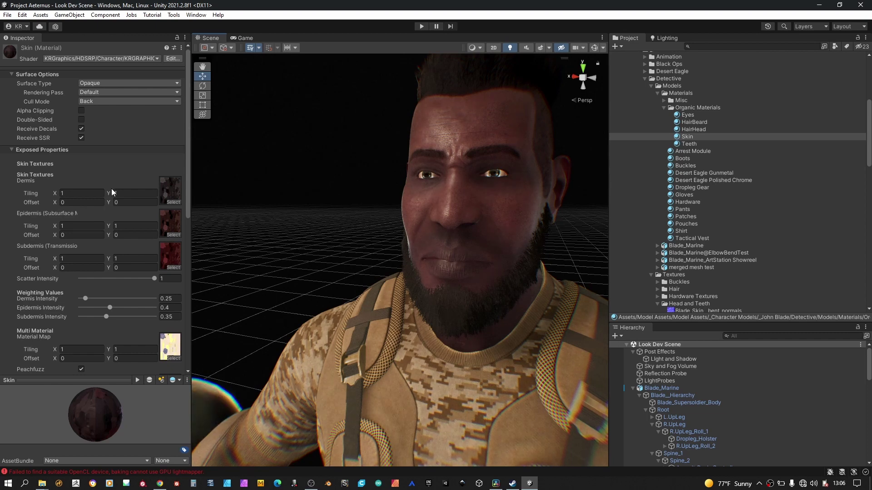
{"action": "type", "text": "1"}
{"action": "key", "text": "Return"}
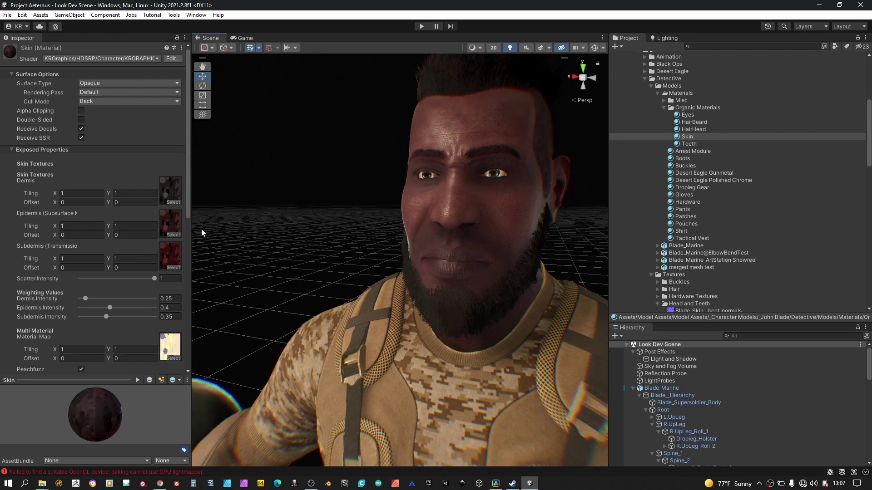
{"action": "left_click_drag", "start_coordinate": [192, 228], "coordinate": [240, 227]}
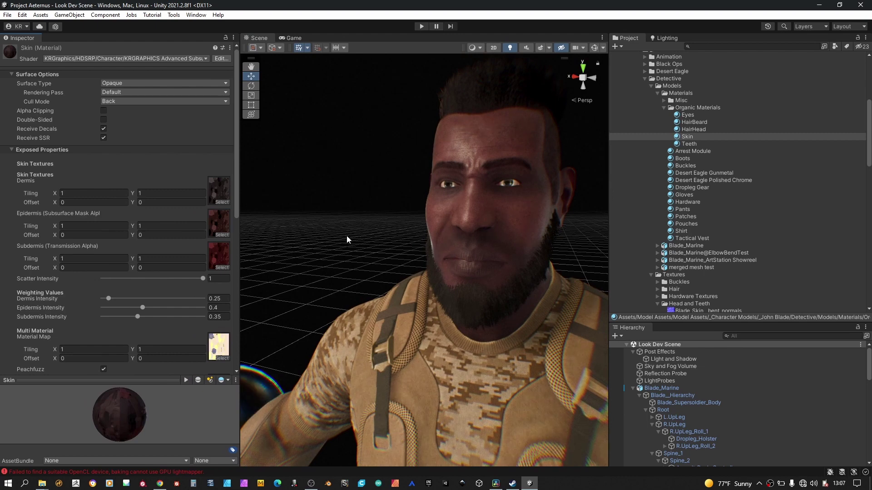
{"action": "mouse_move", "coordinate": [273, 236]}
{"action": "middle_mouse_down"}
{"action": "mouse_move", "coordinate": [317, 236]}
{"action": "mouse_move", "coordinate": [278, 239]}
{"action": "middle_mouse_up"}
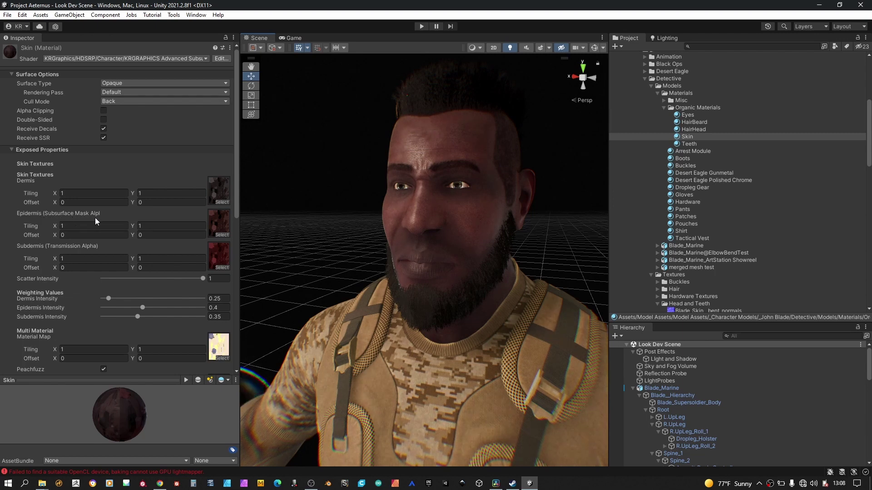
Locate the Skin material's Epidermis texture, enlarge its preview and inspect its alpha channel
{"action": "left_click", "coordinate": [216, 225]}
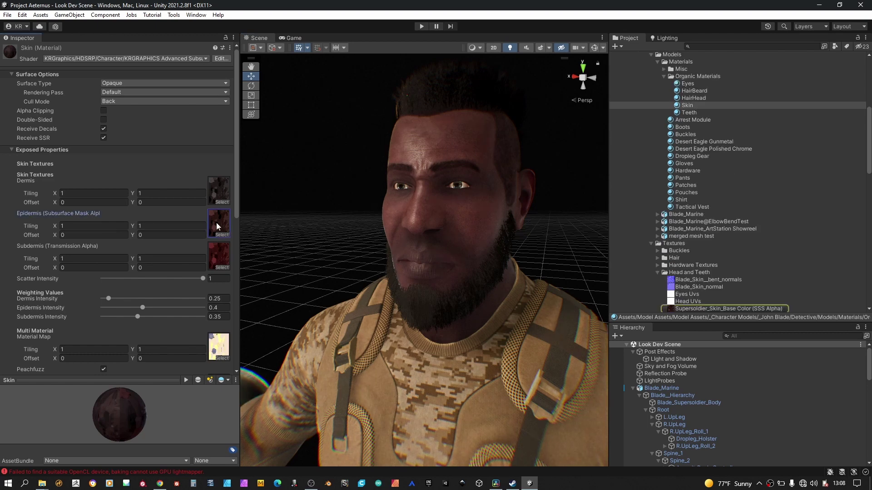
{"action": "left_click", "coordinate": [676, 309]}
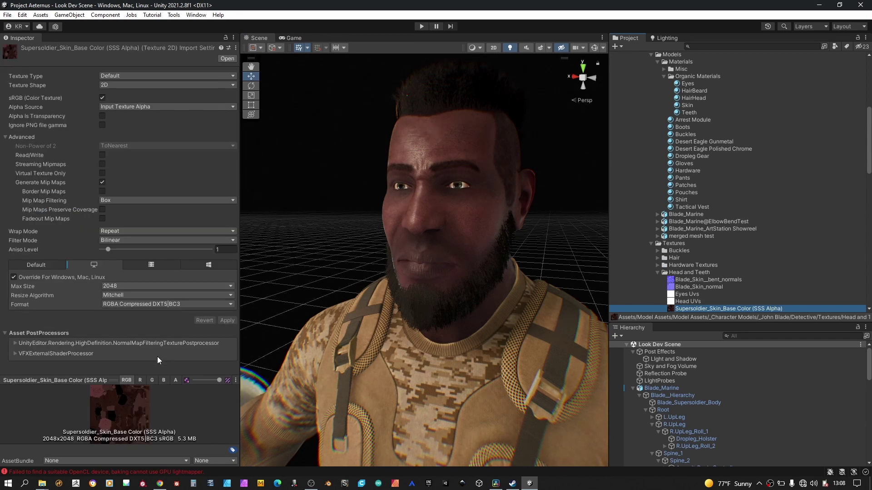
{"action": "left_click_drag", "start_coordinate": [111, 380], "coordinate": [123, 236]}
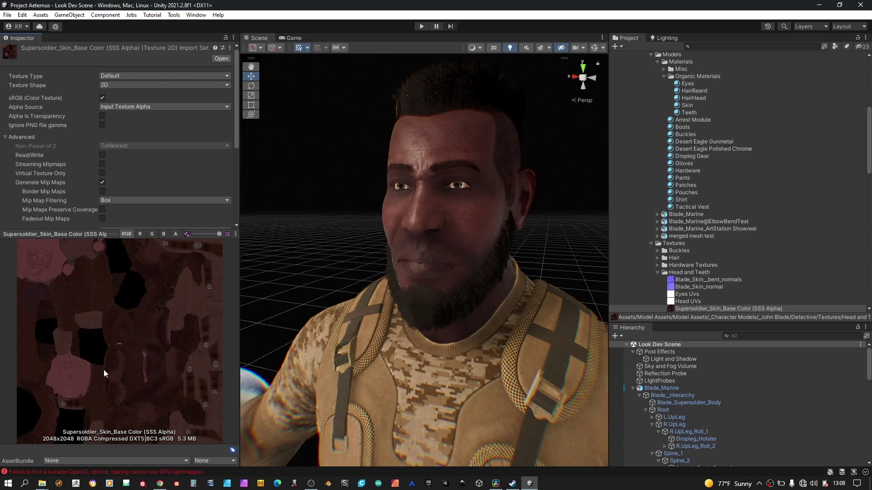
{"action": "left_click", "coordinate": [176, 234]}
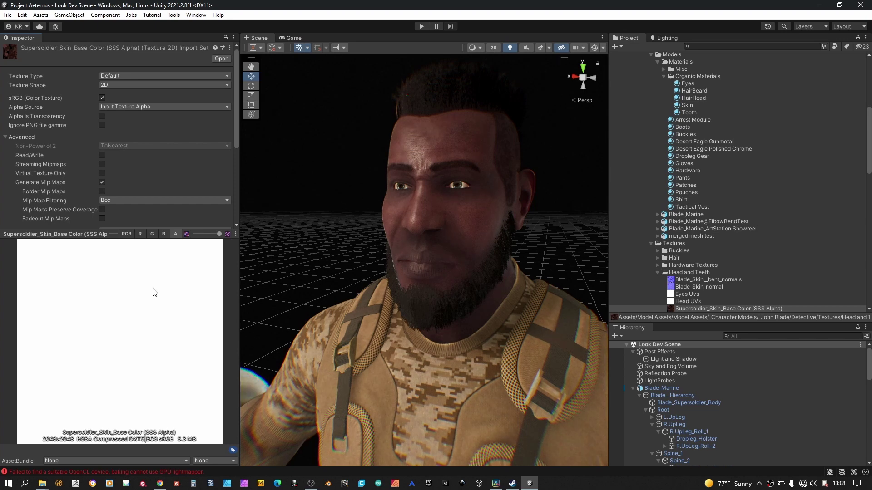
{"action": "left_click", "coordinate": [299, 223]}
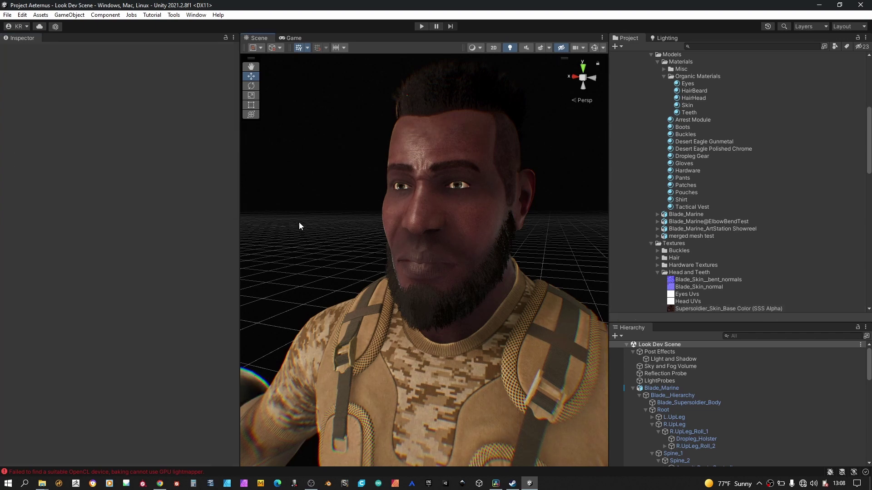
Return to the Skin material, locate its Subdermis (Transmission Alpha) texture and inspect that texture's alpha channel
{"action": "left_click", "coordinate": [687, 104]}
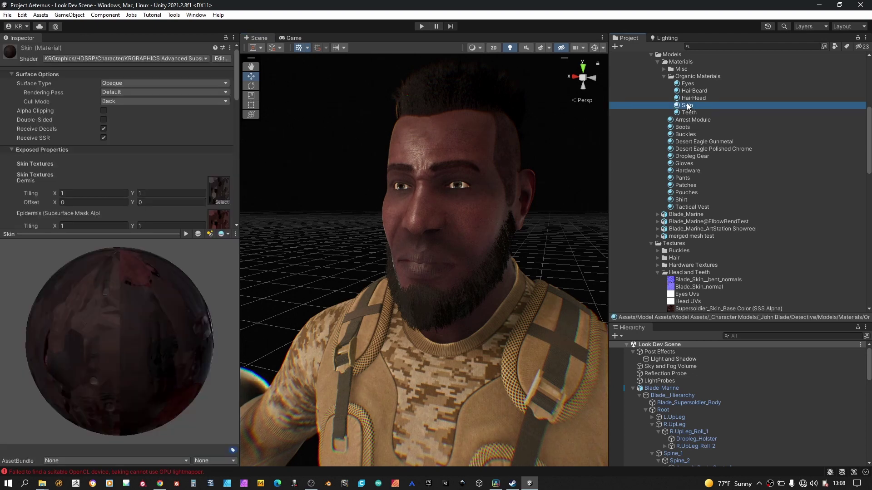
{"action": "scroll", "coordinate": [145, 144], "scroll_direction": "down", "scroll_amount": 4}
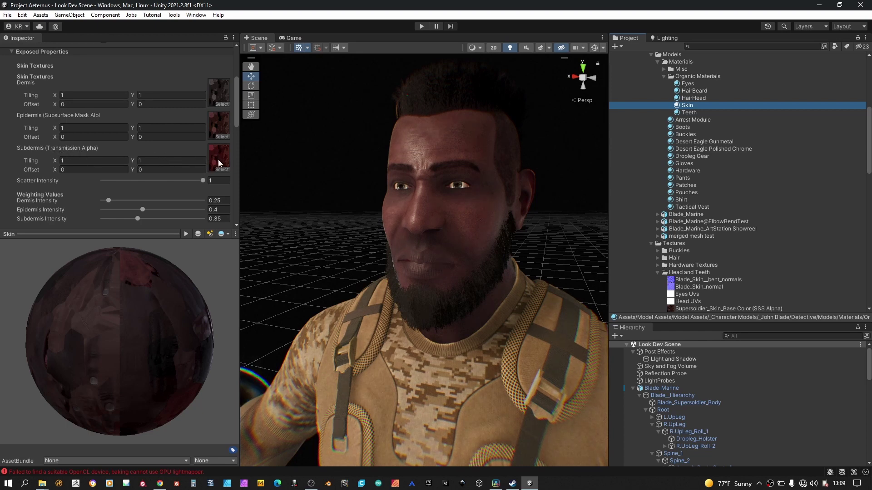
{"action": "left_click", "coordinate": [229, 162]}
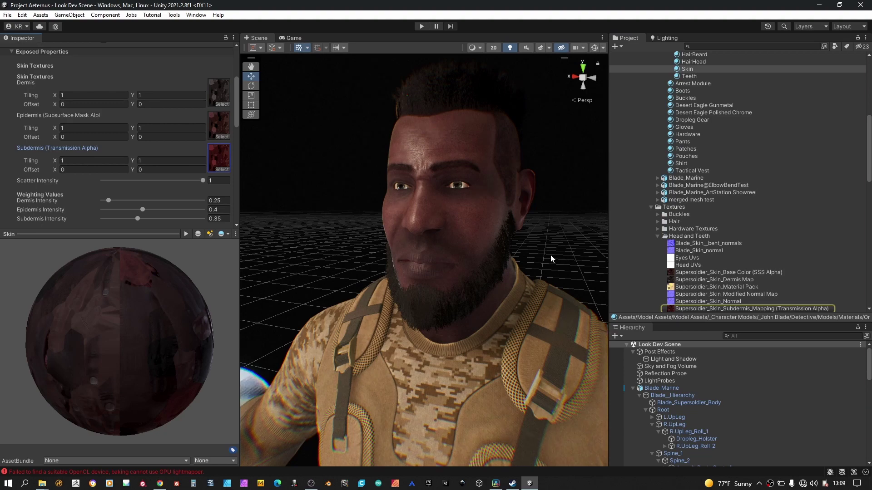
{"action": "left_click", "coordinate": [683, 309]}
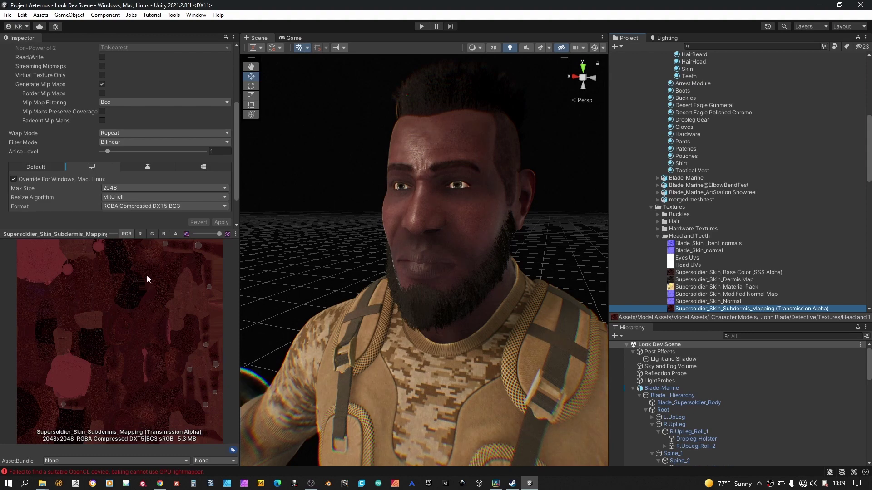
{"action": "left_click", "coordinate": [175, 234]}
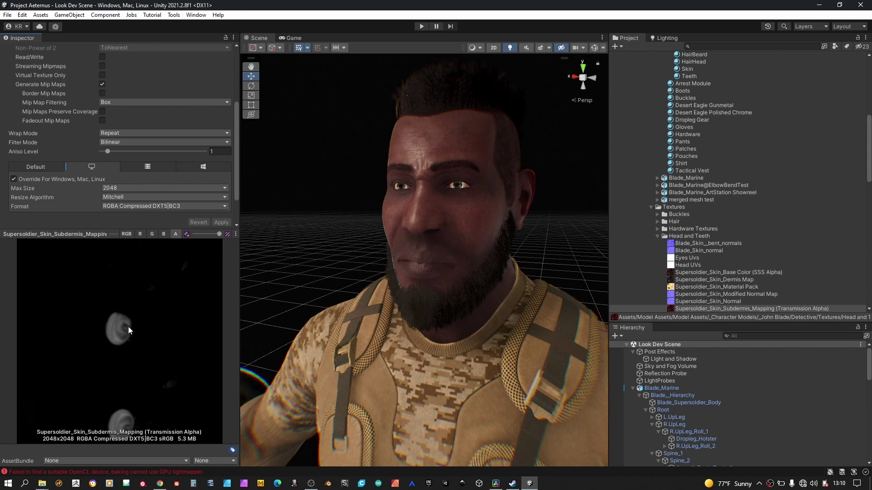
Reopen the Skin material and compare the face close up with Scatter Intensity at 0 and back at 1, from two angles
{"action": "left_click", "coordinate": [688, 69]}
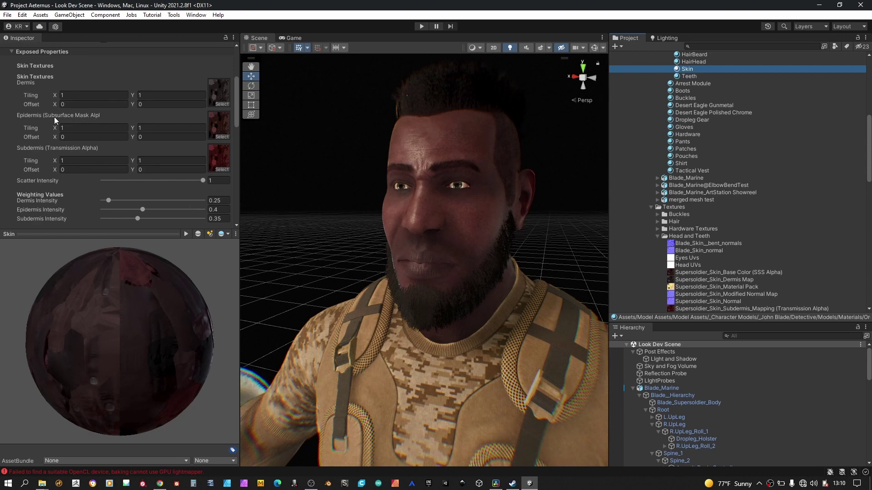
{"action": "scroll", "coordinate": [435, 216], "scroll_direction": "up", "scroll_amount": 3}
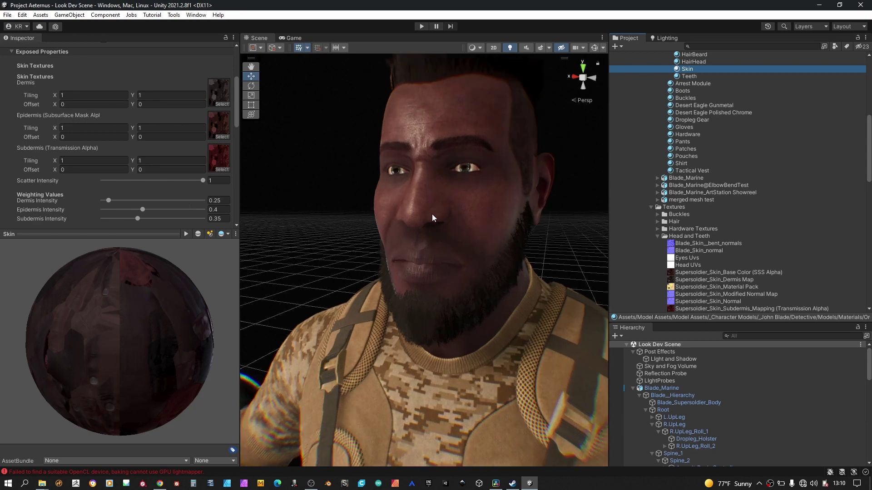
{"action": "scroll", "coordinate": [432, 214], "scroll_direction": "up", "scroll_amount": 5}
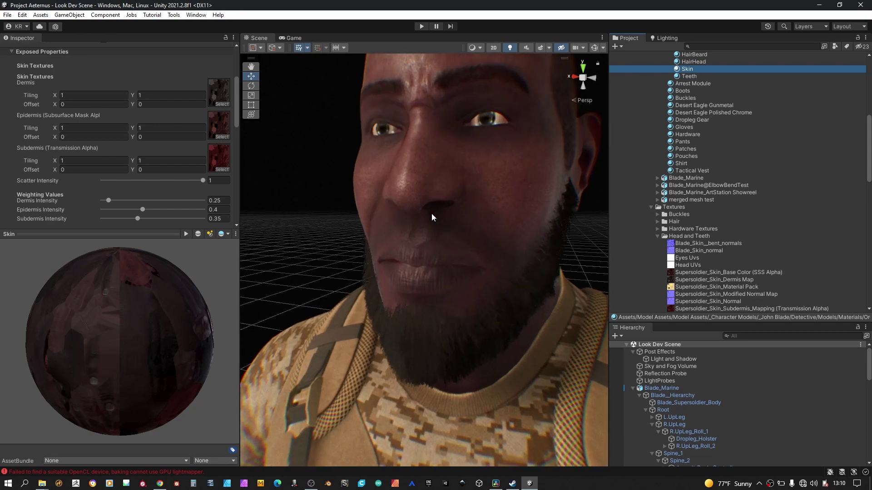
{"action": "scroll", "coordinate": [432, 217], "scroll_direction": "up", "scroll_amount": 5}
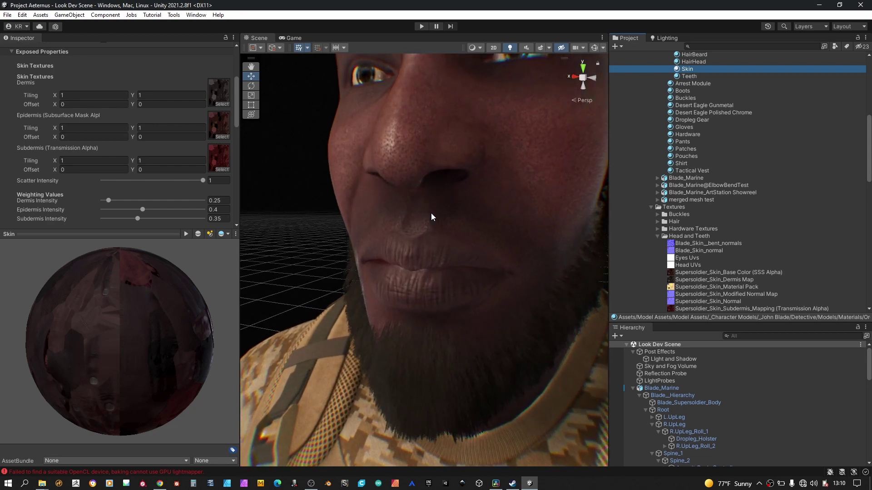
{"action": "scroll", "coordinate": [431, 216], "scroll_direction": "up", "scroll_amount": 2}
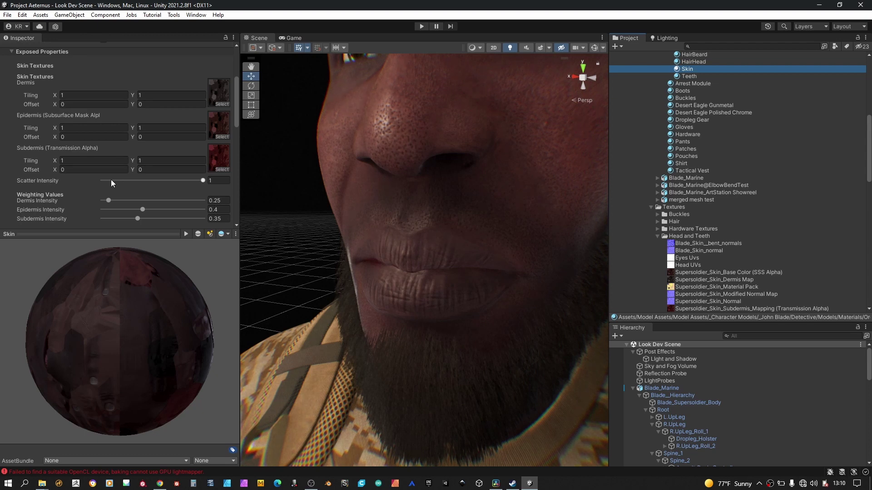
{"action": "left_click_drag", "start_coordinate": [111, 181], "coordinate": [81, 176]}
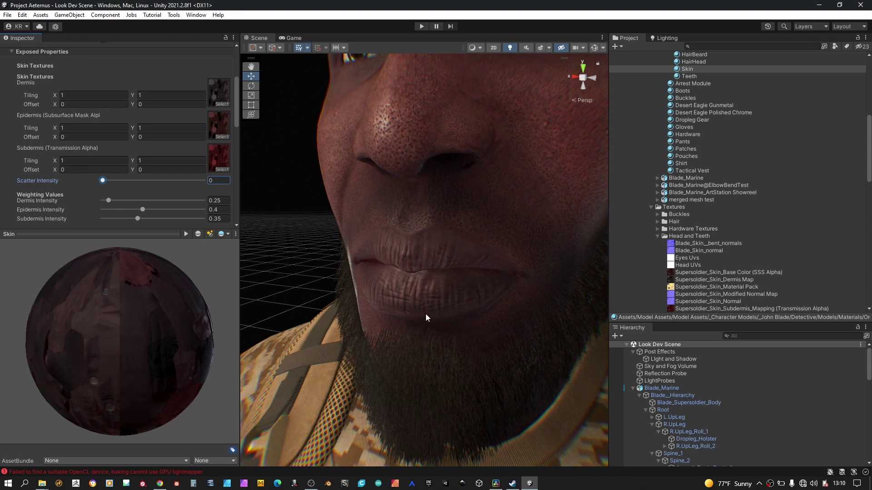
{"action": "left_click", "coordinate": [198, 180]}
{"action": "left_click_drag", "start_coordinate": [451, 183], "coordinate": [459, 264], "text": "alt"}
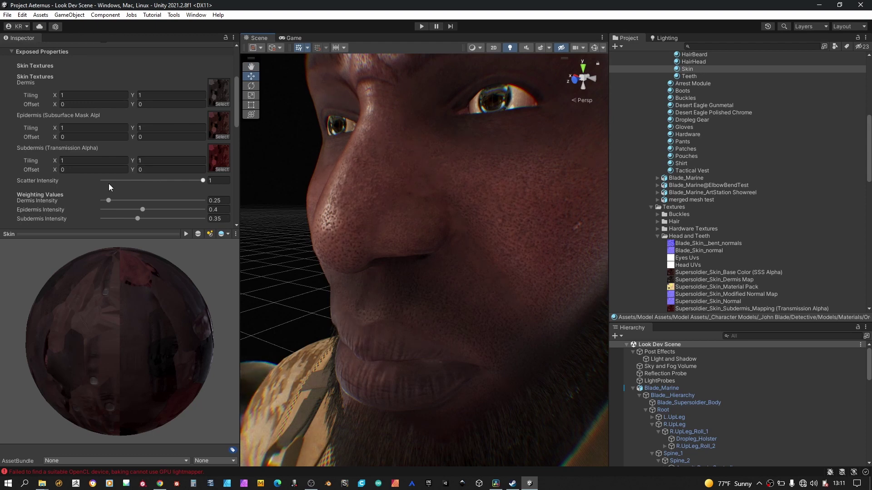
{"action": "left_click_drag", "start_coordinate": [108, 183], "coordinate": [67, 184]}
{"action": "left_click_drag", "start_coordinate": [167, 180], "coordinate": [214, 182]}
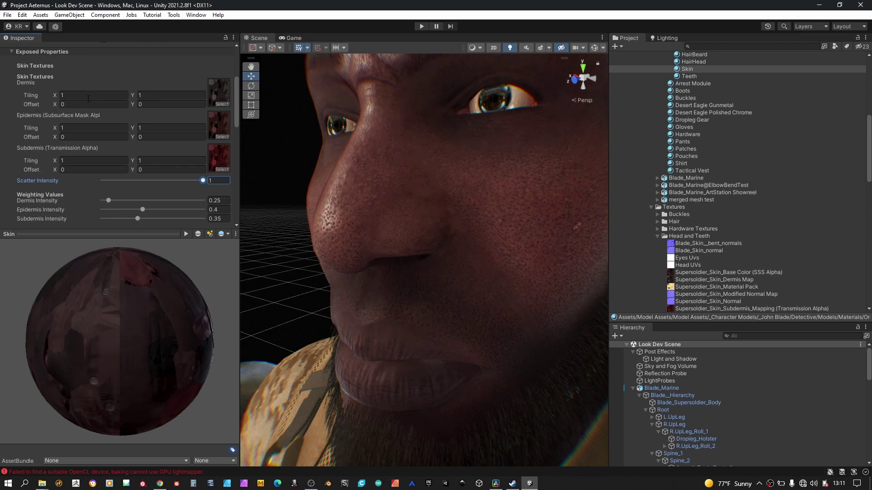
Isolate the dermis layer by setting Epidermis and Subdermis Intensity to 0 and Dermis Intensity to 0.2
{"action": "scroll", "coordinate": [80, 105], "scroll_direction": "down", "scroll_amount": 2}
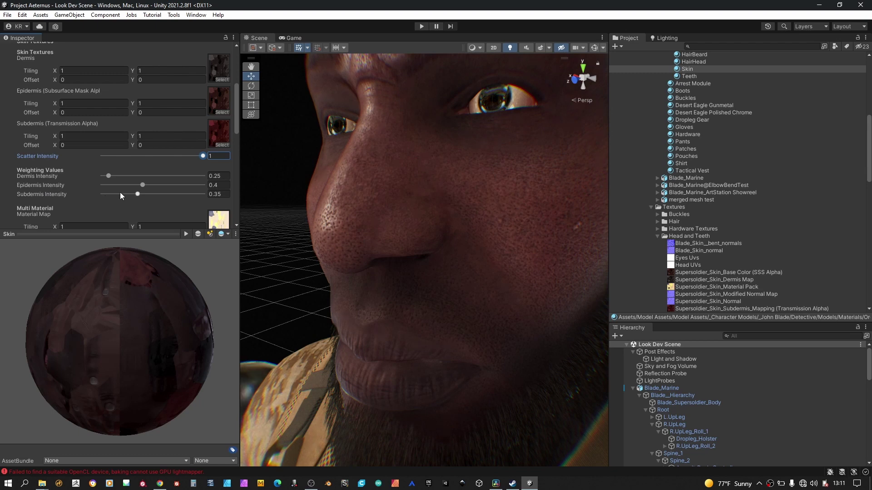
{"action": "left_click_drag", "start_coordinate": [140, 185], "coordinate": [76, 194]}
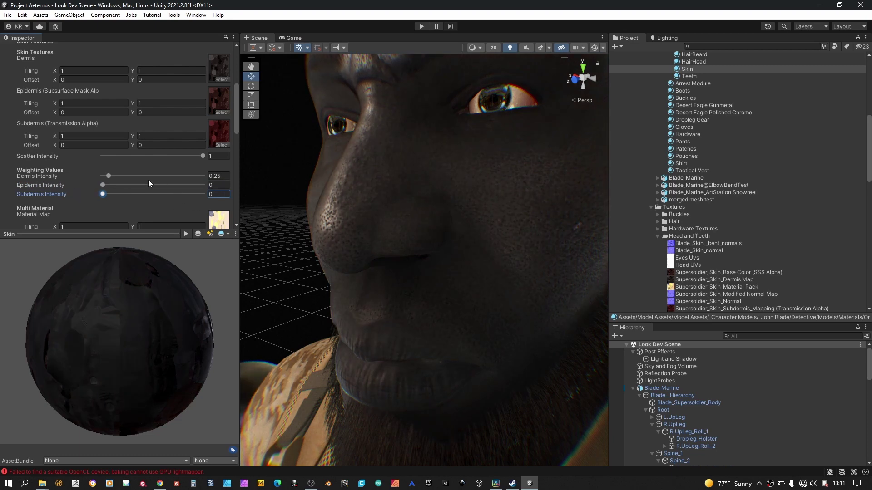
{"action": "left_click_drag", "start_coordinate": [105, 175], "coordinate": [93, 178]}
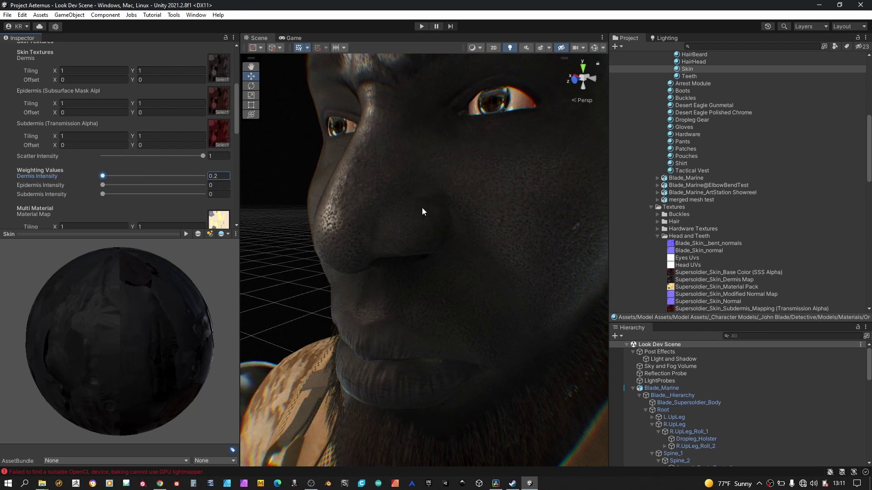
Raise Dermis Intensity to 1 to view that layer alone on the face, and return it to 0.2
{"action": "left_click_drag", "start_coordinate": [421, 208], "coordinate": [397, 197], "text": "alt"}
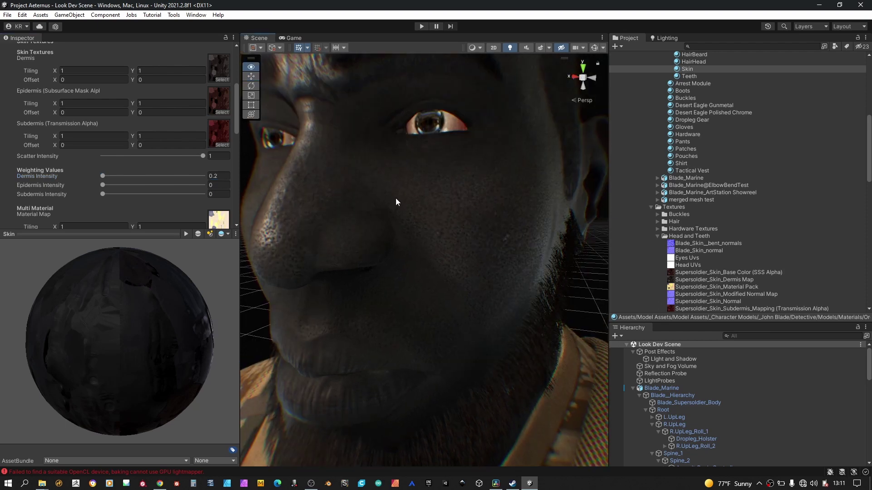
{"action": "middle_click_drag", "start_coordinate": [422, 197], "coordinate": [431, 198]}
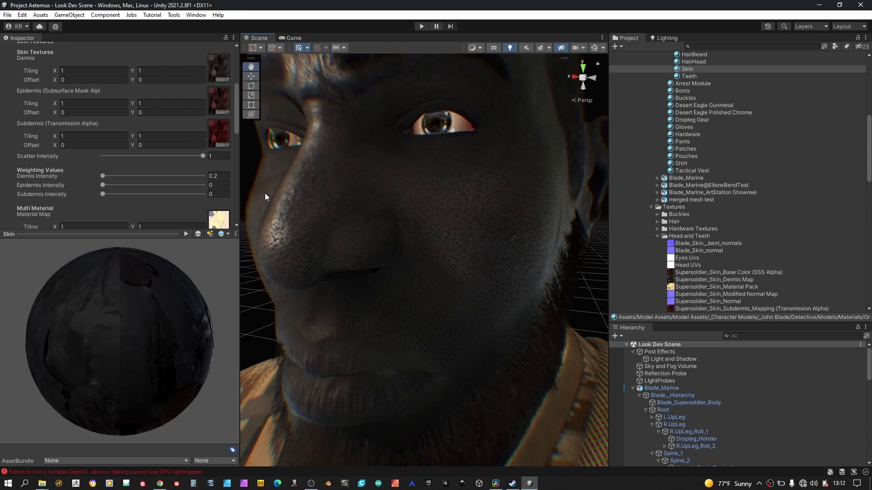
{"action": "left_click", "coordinate": [195, 175]}
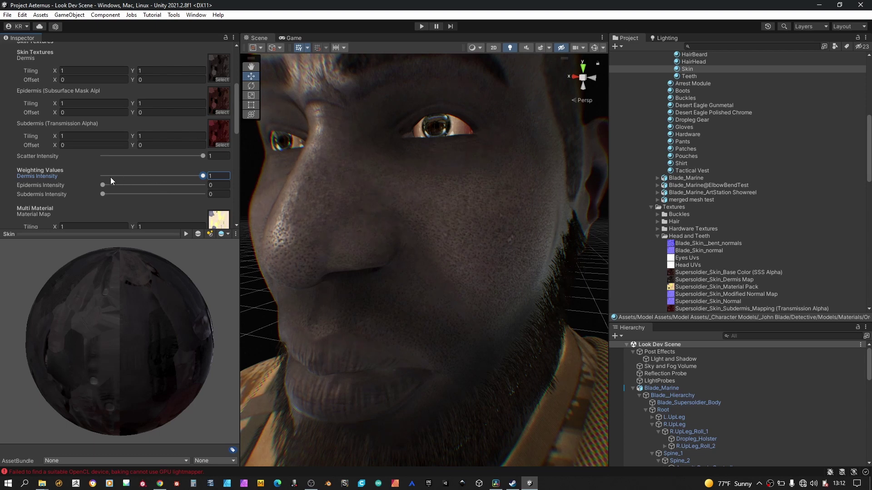
{"action": "type", "text": "0.2"}
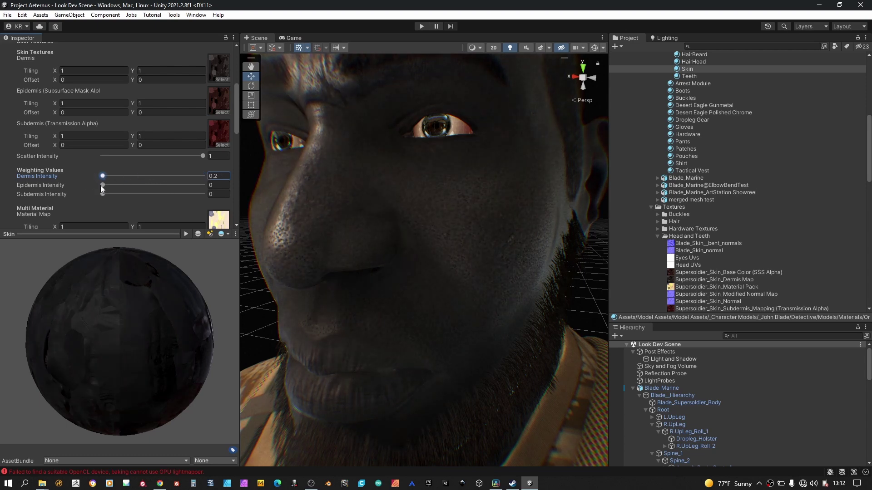
Set the Skin material's Epidermis, Subdermis and Dermis Intensity all to 1 and check the blended skin on the face
{"action": "left_click_drag", "start_coordinate": [102, 185], "coordinate": [153, 185]}
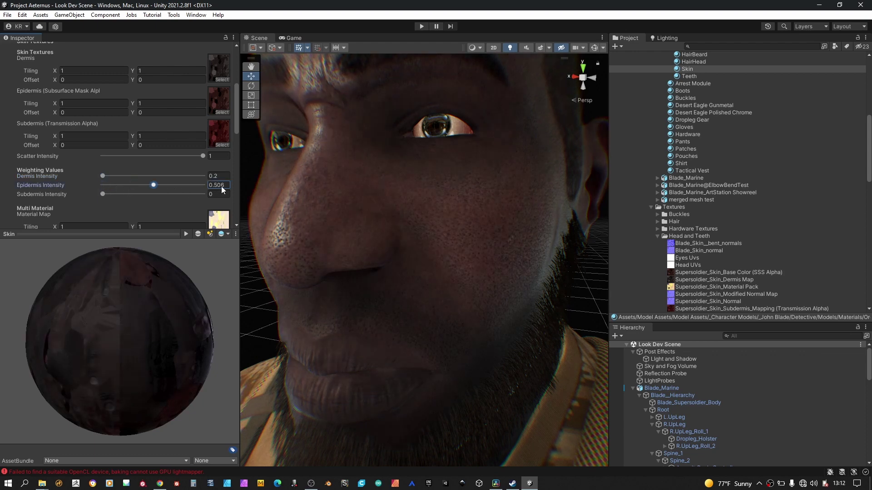
{"action": "left_click_drag", "start_coordinate": [222, 190], "coordinate": [242, 190]}
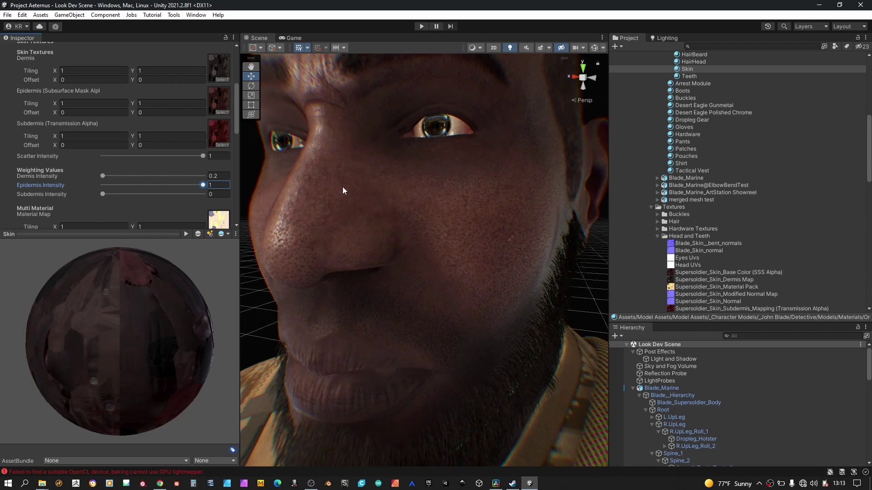
{"action": "left_click_drag", "start_coordinate": [156, 187], "coordinate": [270, 197]}
{"action": "left_click_drag", "start_coordinate": [102, 185], "coordinate": [203, 185]}
{"action": "left_click", "coordinate": [202, 176]}
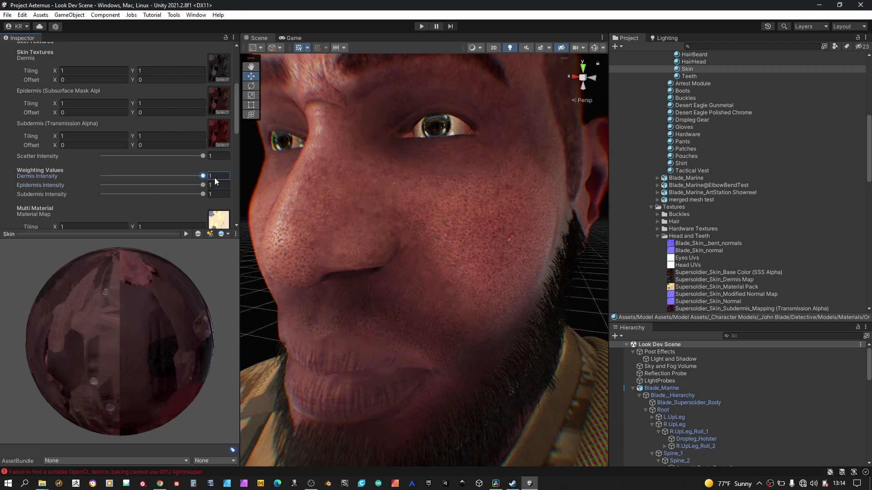
{"action": "right_click_drag", "start_coordinate": [359, 212], "coordinate": [347, 242]}
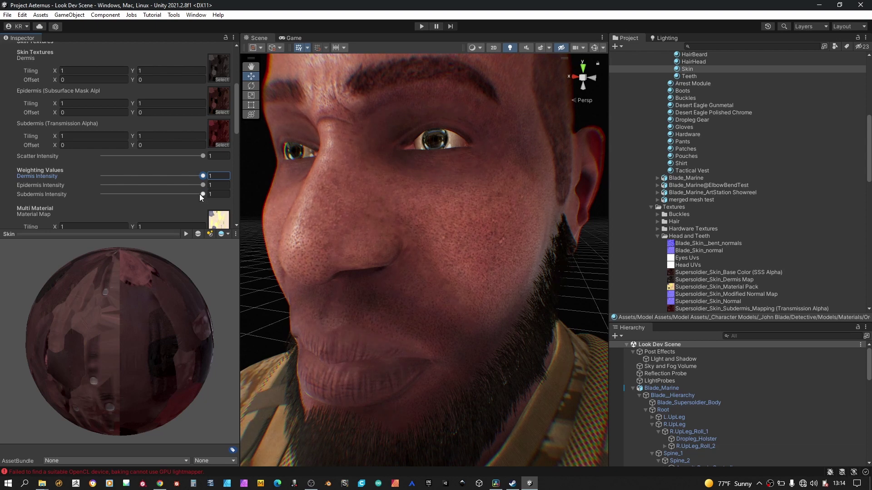
Set the Skin material's Dermis Intensity to 0.25, Epidermis Intensity to 0.4 and Subdermis Intensity to 0.35, and check the face from several angles
{"action": "left_click", "coordinate": [216, 177]}
{"action": "type", "text": ".25"}
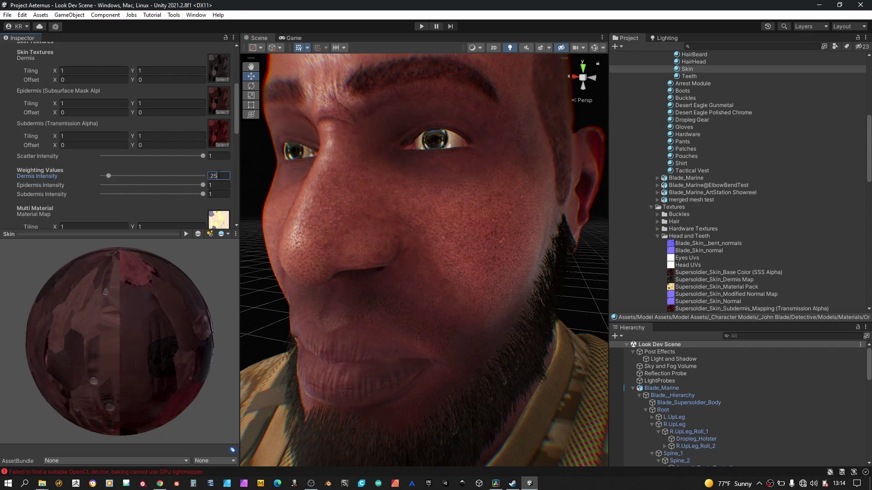
{"action": "key", "text": "Return"}
{"action": "left_click", "coordinate": [221, 184]}
{"action": "type", "text": "0.4"}
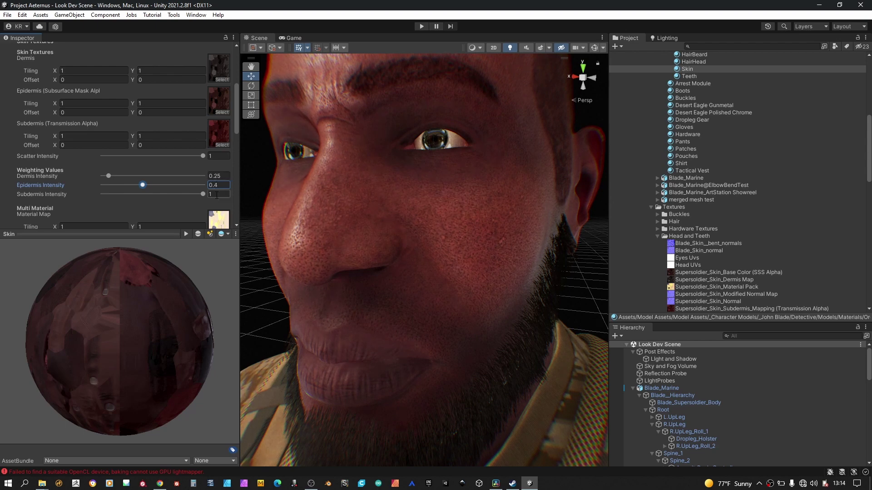
{"action": "left_click", "coordinate": [217, 195]}
{"action": "type", "text": ".35"}
{"action": "key", "text": "Return"}
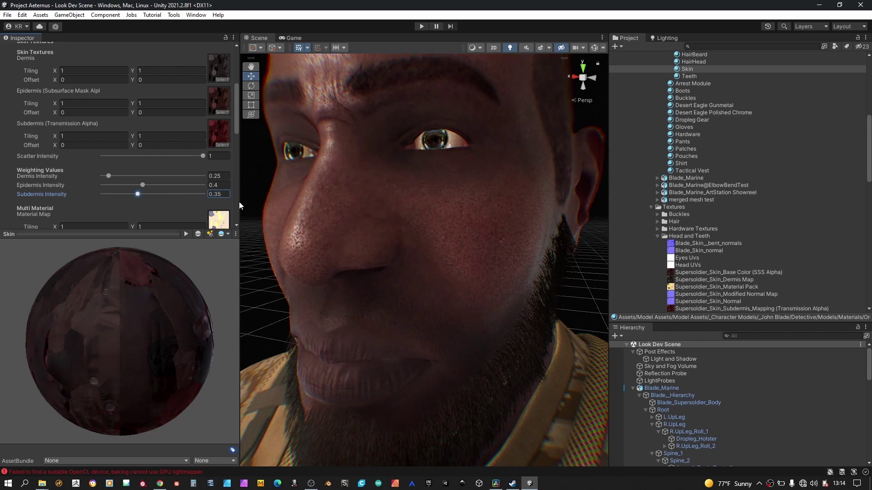
{"action": "middle_click_drag", "start_coordinate": [358, 197], "coordinate": [394, 187]}
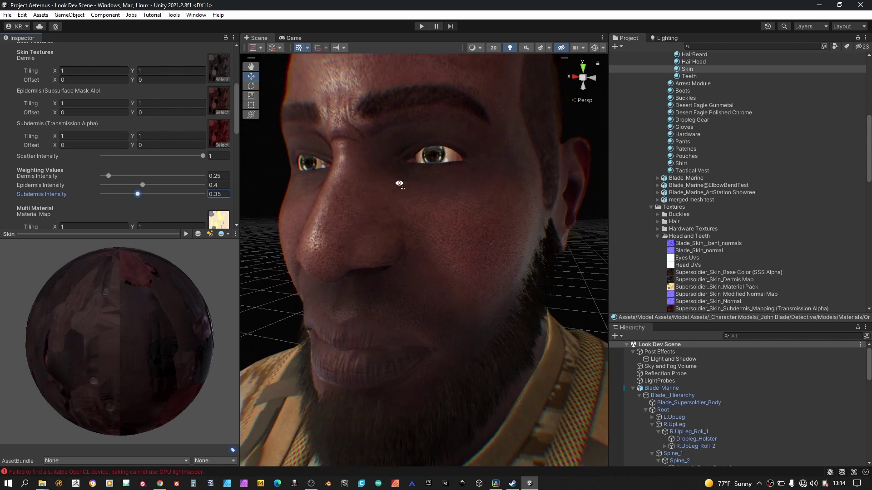
{"action": "left_click_drag", "start_coordinate": [399, 181], "coordinate": [377, 191], "text": "alt"}
{"action": "left_click_drag", "start_coordinate": [345, 219], "coordinate": [424, 178], "text": "alt"}
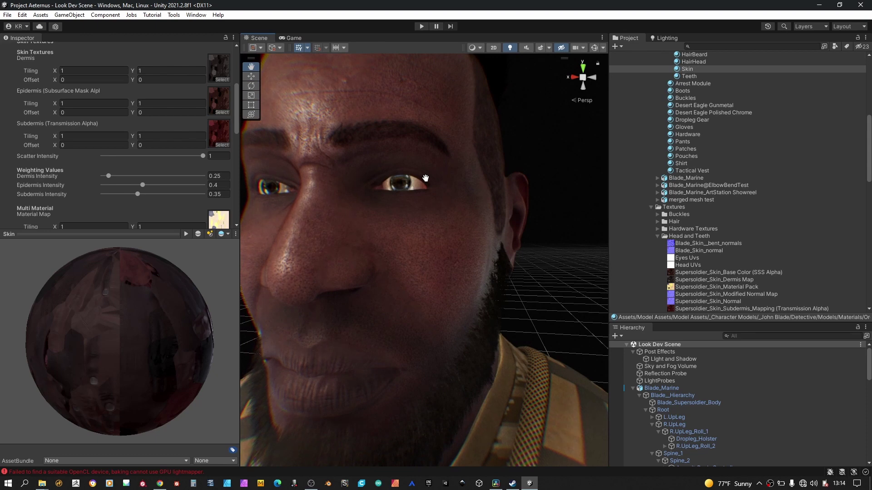
{"action": "right_click_drag", "start_coordinate": [424, 179], "coordinate": [376, 220]}
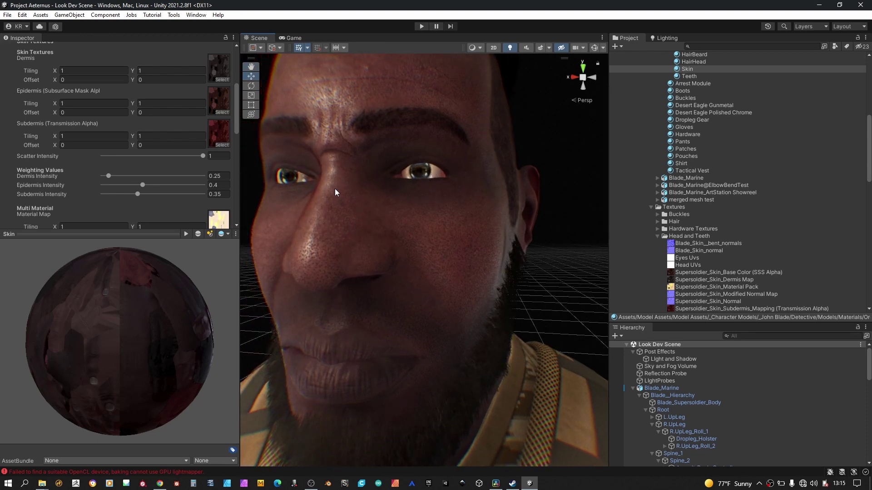
{"action": "left_click_drag", "start_coordinate": [342, 194], "coordinate": [331, 199], "text": "alt"}
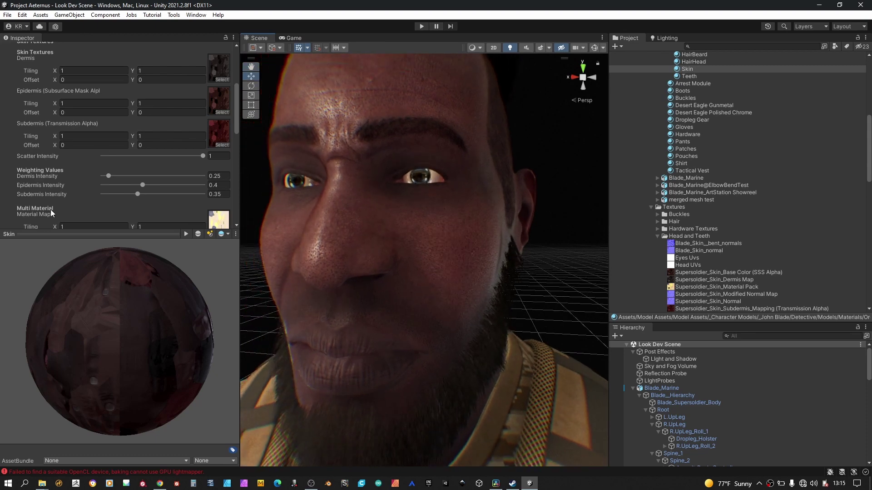
{"action": "scroll", "coordinate": [46, 210], "scroll_direction": "down", "scroll_amount": 3}
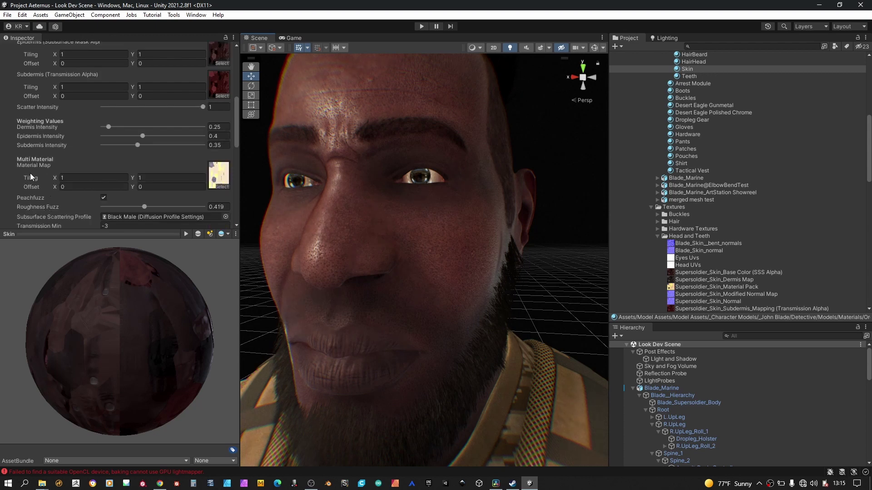
{"action": "left_click", "coordinate": [22, 15]}
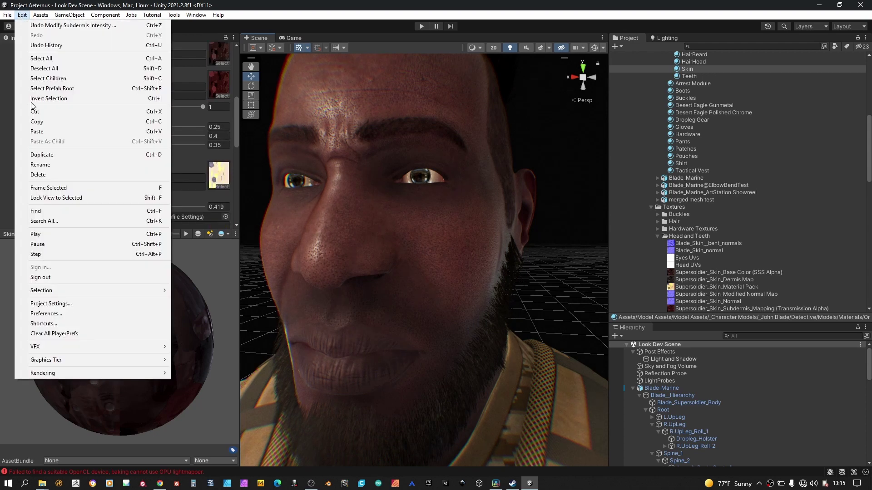
{"action": "left_click", "coordinate": [67, 315]}
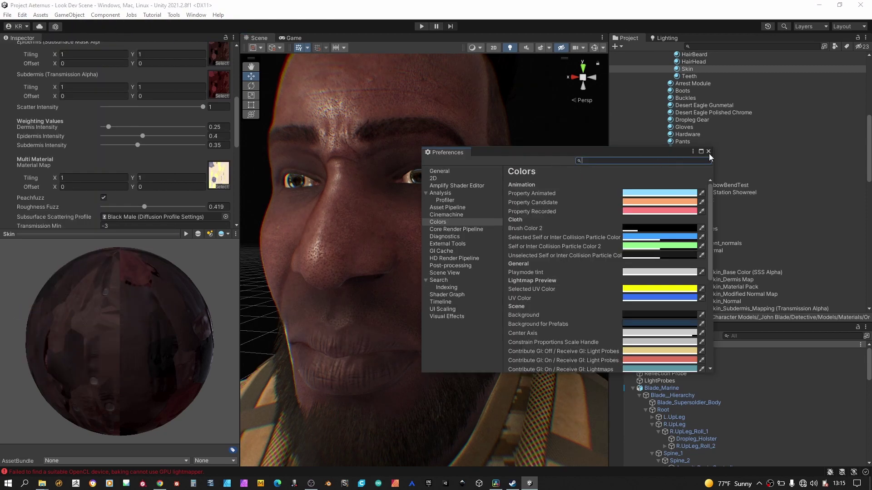
{"action": "left_click", "coordinate": [708, 152]}
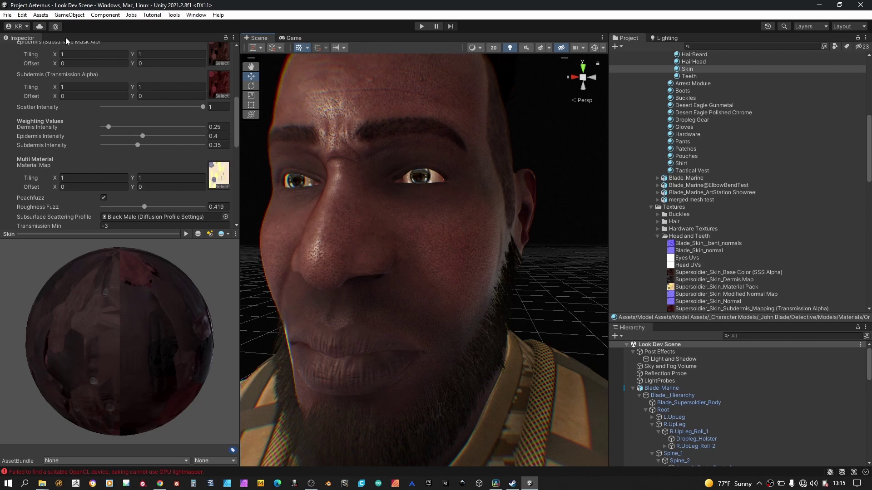
In the project's quality settings, assign HDRPMediumQuality as the High Quality level's Render Pipeline Asset and return to the face
{"action": "left_click", "coordinate": [22, 15]}
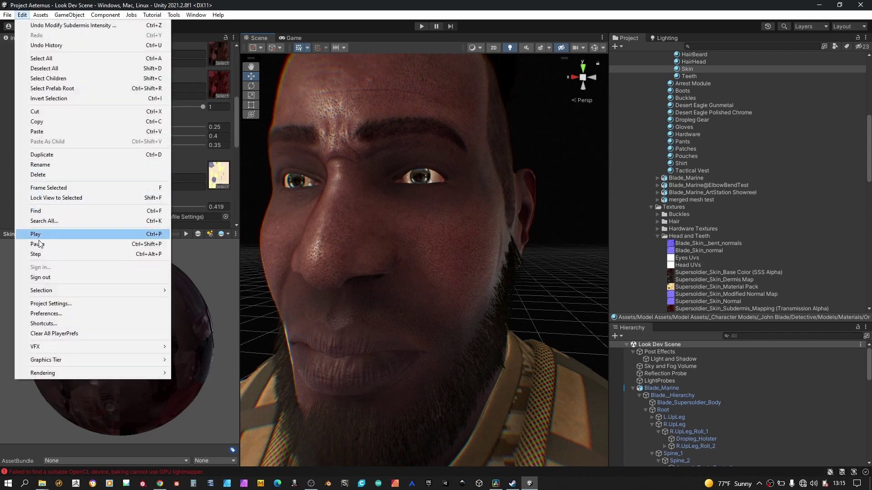
{"action": "left_click", "coordinate": [43, 304]}
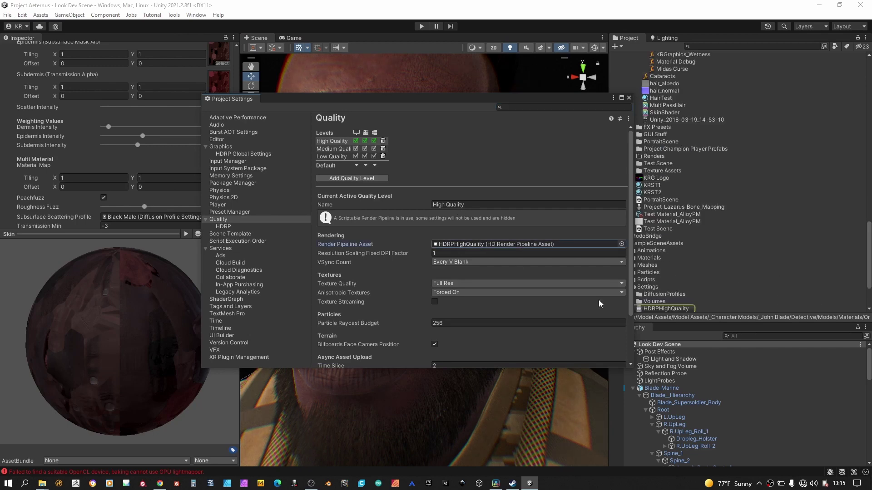
{"action": "scroll", "coordinate": [656, 282], "scroll_direction": "down", "scroll_amount": 3}
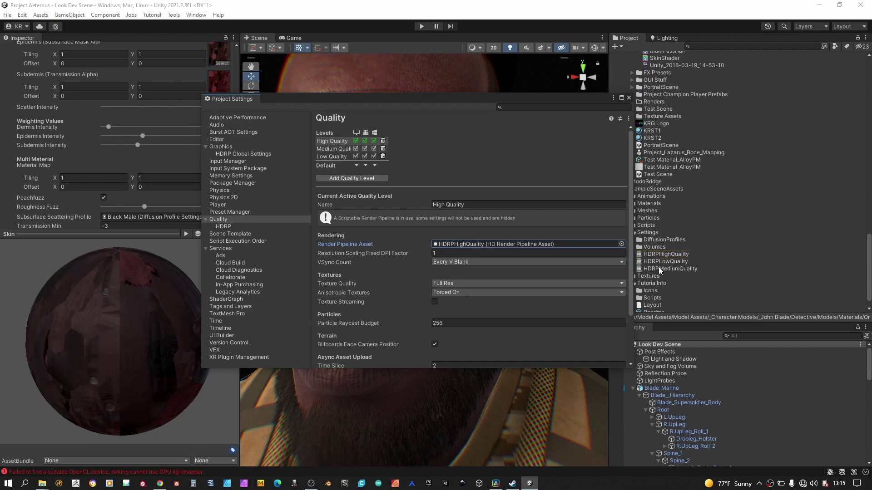
{"action": "left_click_drag", "start_coordinate": [659, 267], "coordinate": [538, 246]}
{"action": "left_click", "coordinate": [463, 263]}
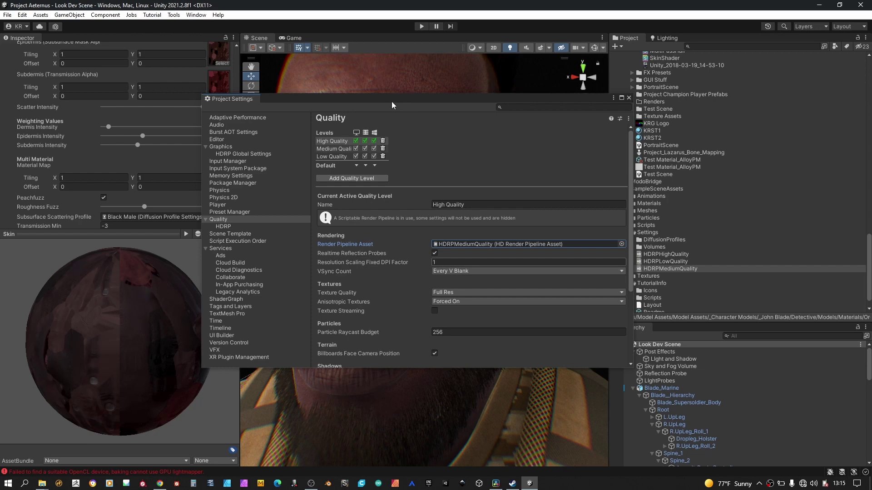
{"action": "key", "text": "alt+F4"}
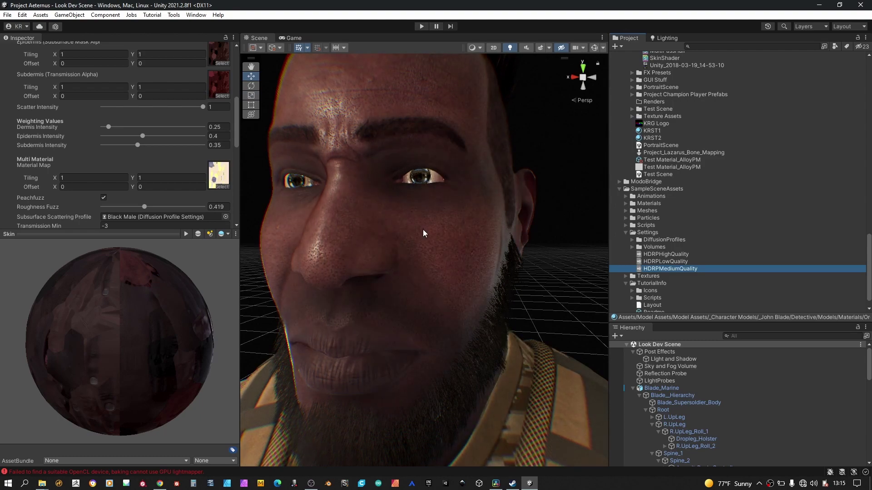
{"action": "mouse_move", "coordinate": [403, 218]}
{"action": "right_mouse_down"}
{"action": "mouse_move", "coordinate": [426, 220]}
{"action": "mouse_move", "coordinate": [414, 202]}
{"action": "mouse_move", "coordinate": [401, 208]}
{"action": "right_mouse_up"}
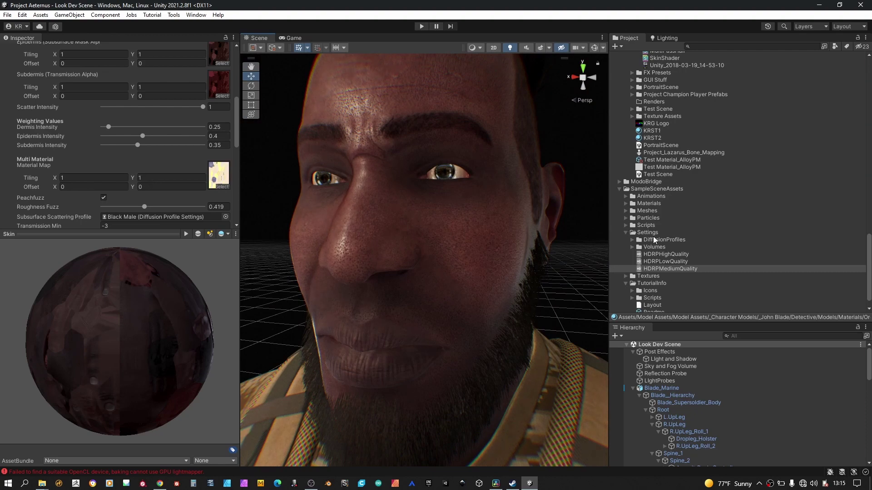
Reopen the Skin material and open the import settings of its Material Map texture, Supersoldier_Skin_Material Pack
{"action": "scroll", "coordinate": [657, 228], "scroll_direction": "up", "scroll_amount": 15}
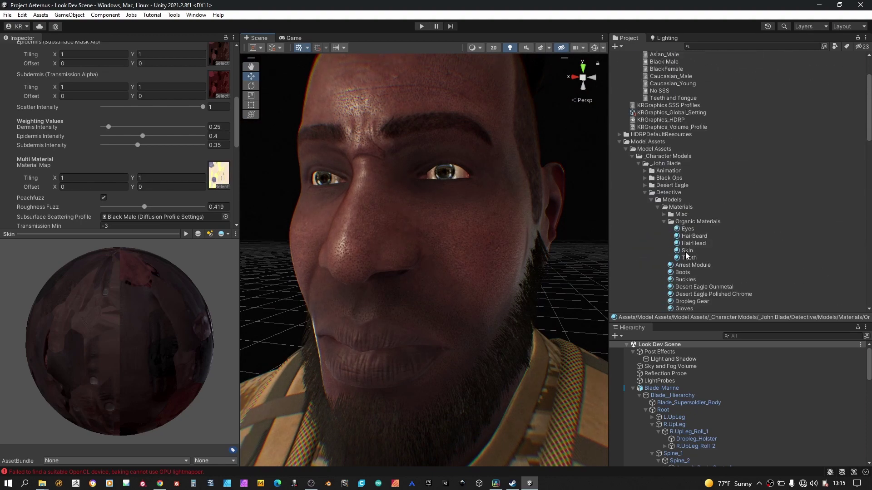
{"action": "left_click", "coordinate": [687, 251]}
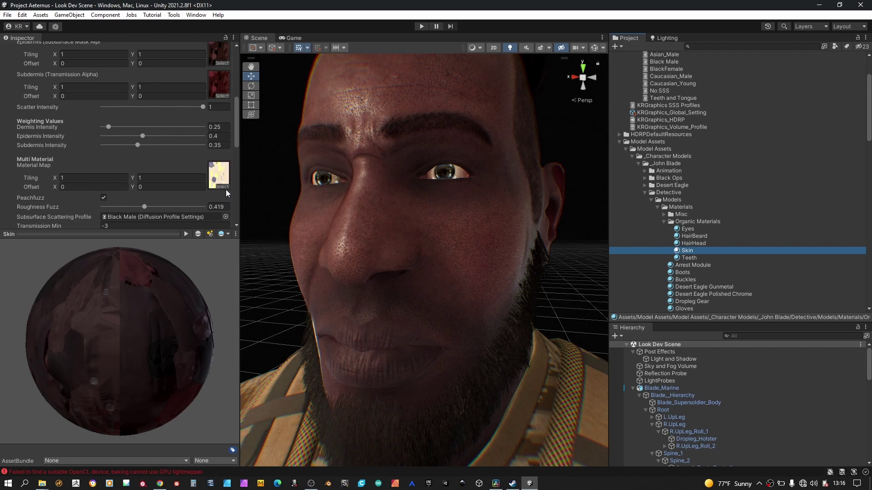
{"action": "left_click", "coordinate": [215, 178]}
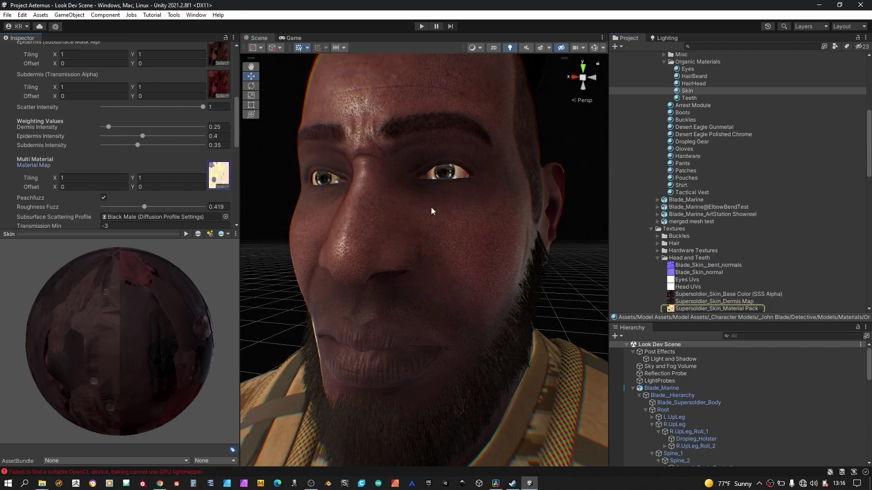
{"action": "left_click", "coordinate": [693, 309]}
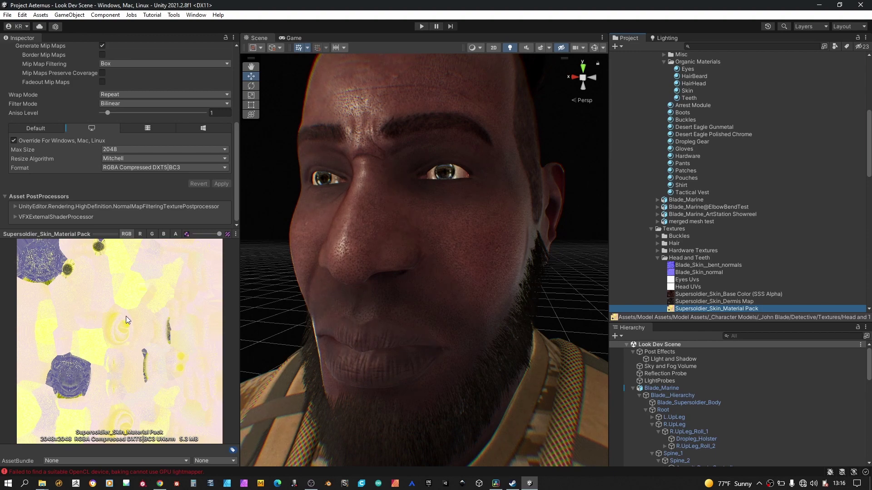
{"action": "scroll", "coordinate": [157, 187], "scroll_direction": "up", "scroll_amount": 3}
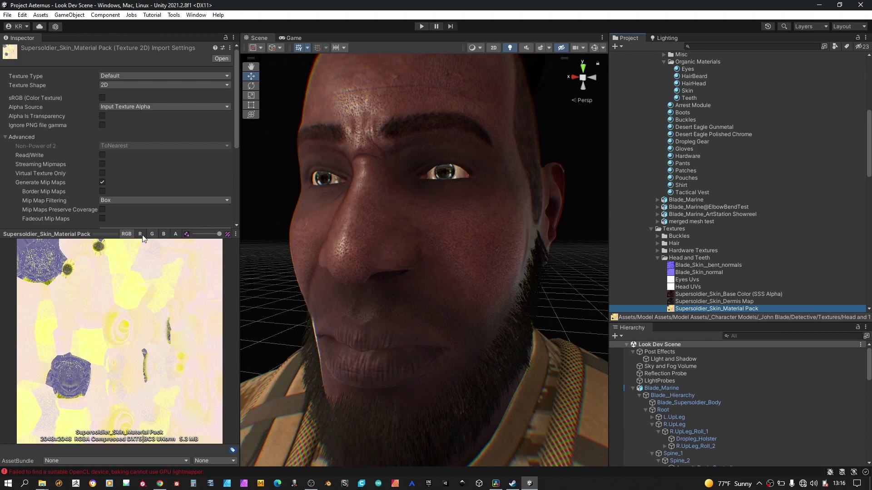
Preview the alpha, red, green and blue channels of the Supersoldier_Skin_Material Pack texture one at a time
{"action": "left_click", "coordinate": [175, 235]}
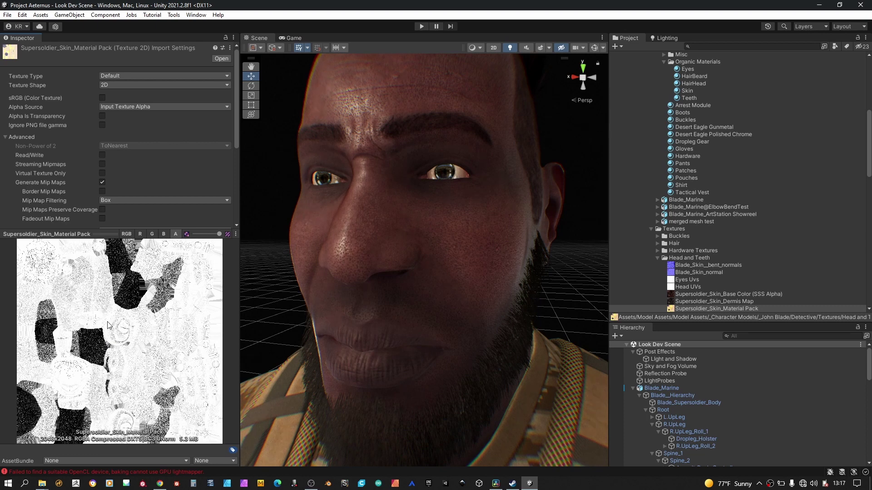
{"action": "left_click", "coordinate": [140, 235]}
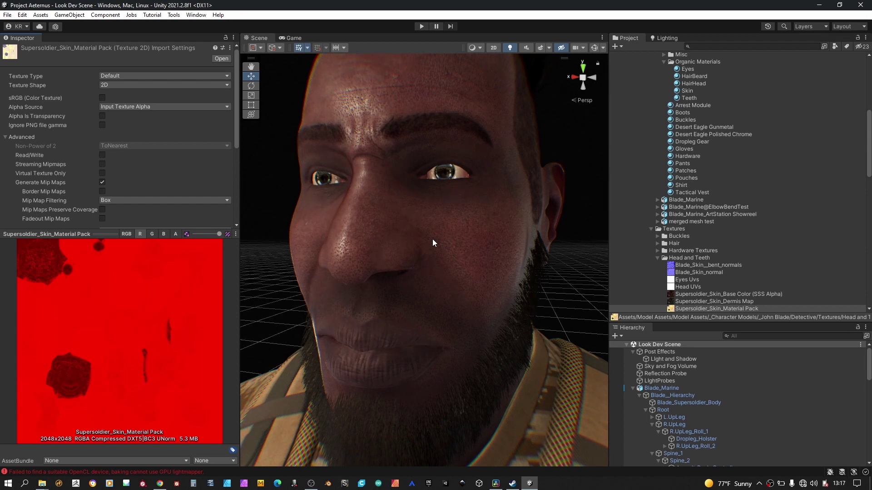
{"action": "left_click", "coordinate": [152, 233]}
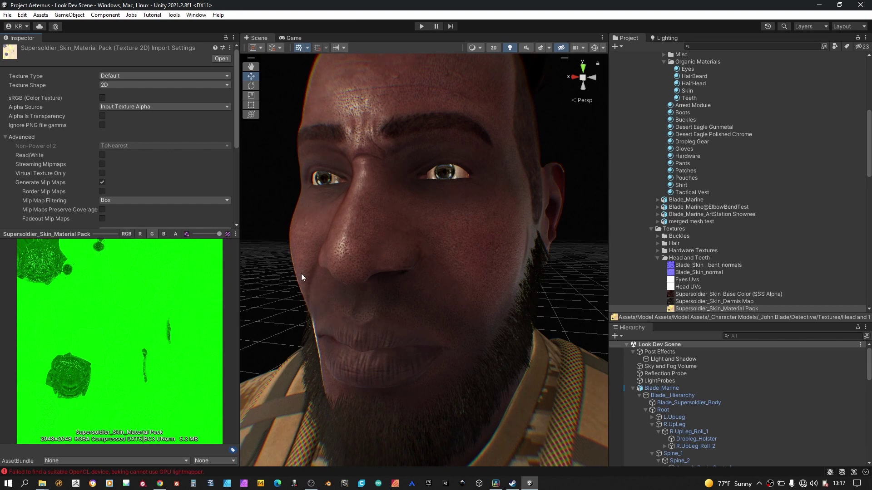
{"action": "left_click", "coordinate": [162, 234]}
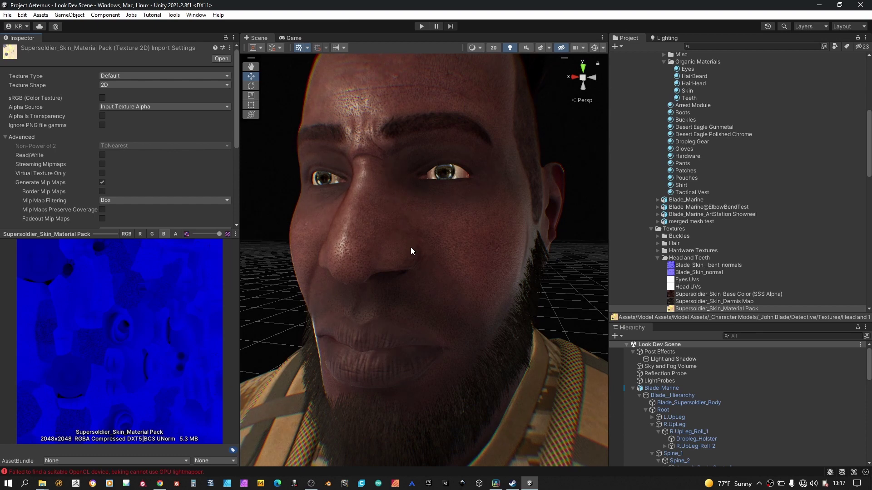
Reopen the Skin material and compare the face close up with Peachfuzz disabled and enabled again
{"action": "left_click", "coordinate": [691, 92]}
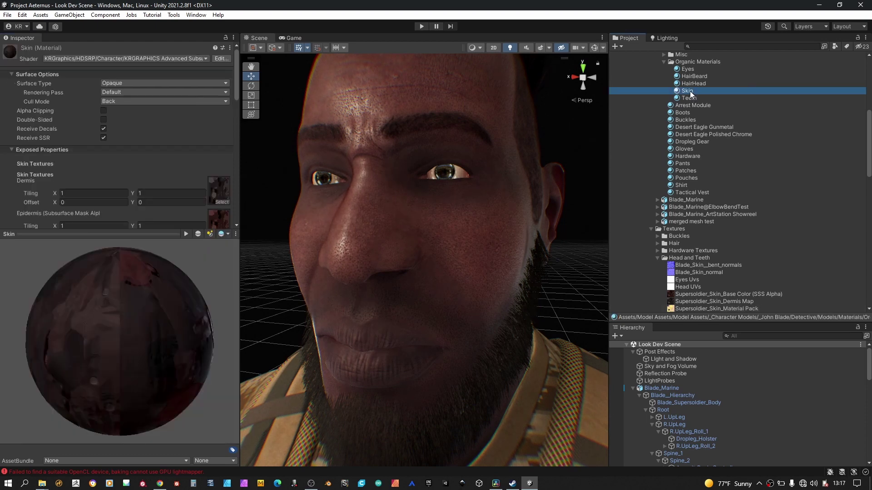
{"action": "scroll", "coordinate": [156, 153], "scroll_direction": "down", "scroll_amount": 10}
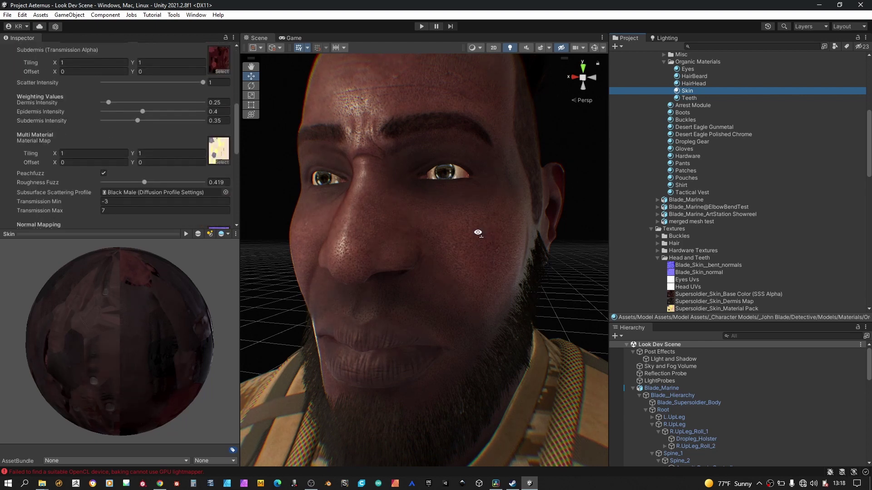
{"action": "left_click_drag", "start_coordinate": [478, 232], "coordinate": [475, 233], "text": "alt"}
{"action": "middle_click_drag", "start_coordinate": [475, 233], "coordinate": [399, 229]}
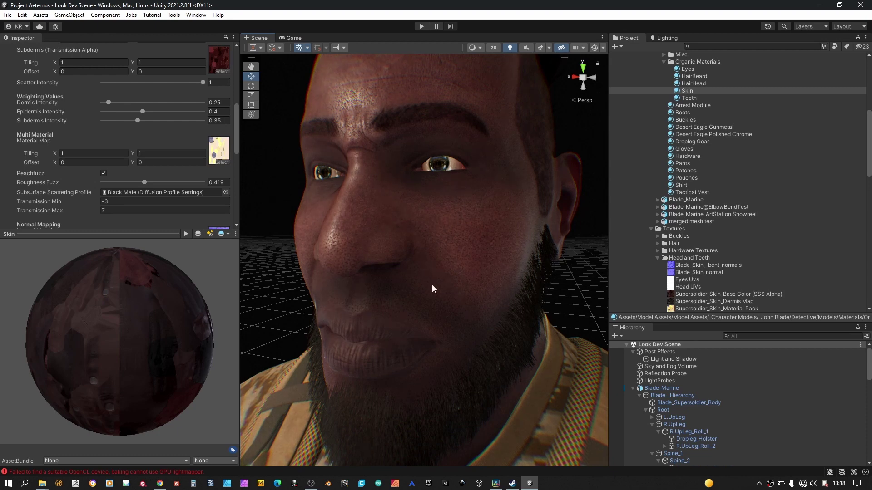
{"action": "left_click", "coordinate": [103, 174]}
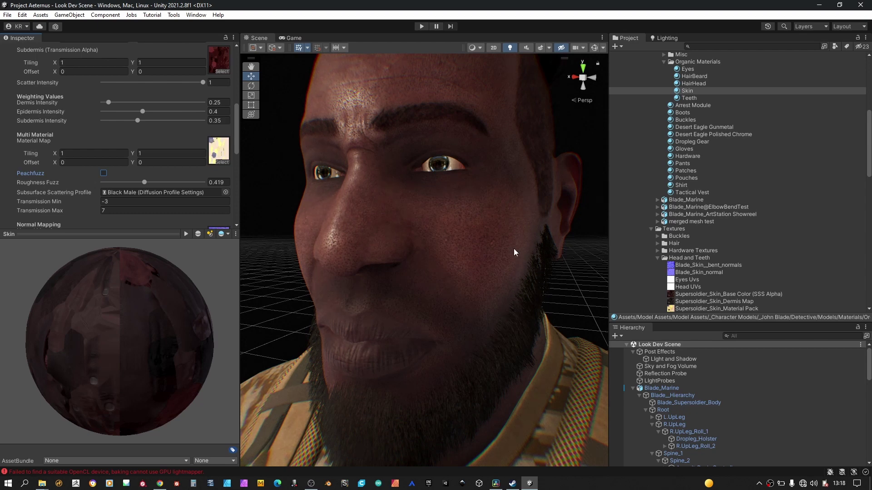
{"action": "left_click", "coordinate": [104, 174]}
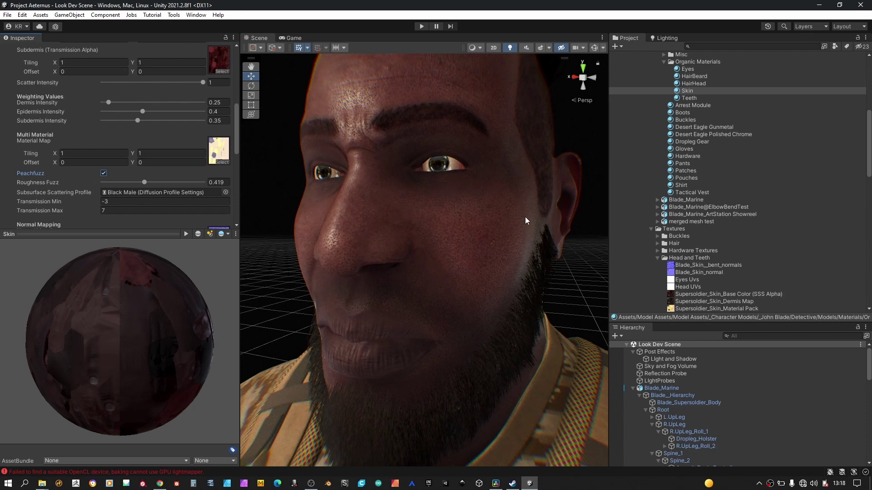
Try Roughness Fuzz at 0 and 0.711 on the Skin material, and settle on 0.535
{"action": "left_click", "coordinate": [127, 183]}
{"action": "left_click_drag", "start_coordinate": [148, 184], "coordinate": [86, 183]}
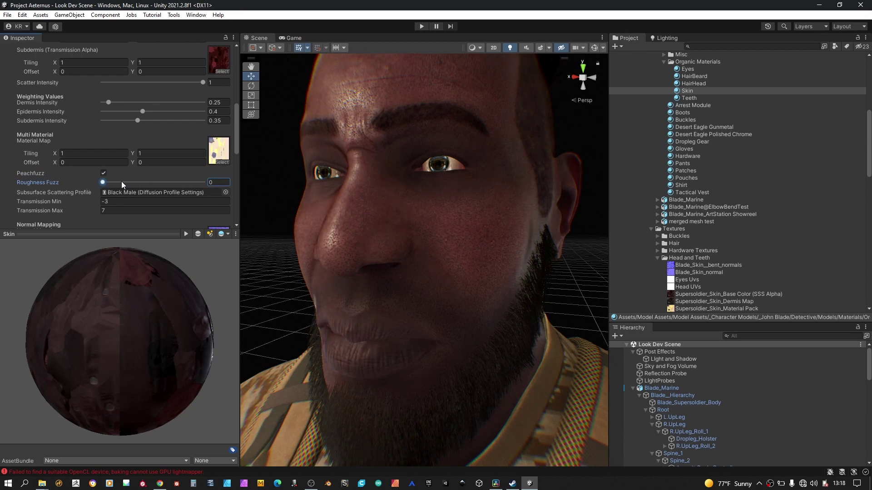
{"action": "left_click_drag", "start_coordinate": [138, 181], "coordinate": [173, 181]}
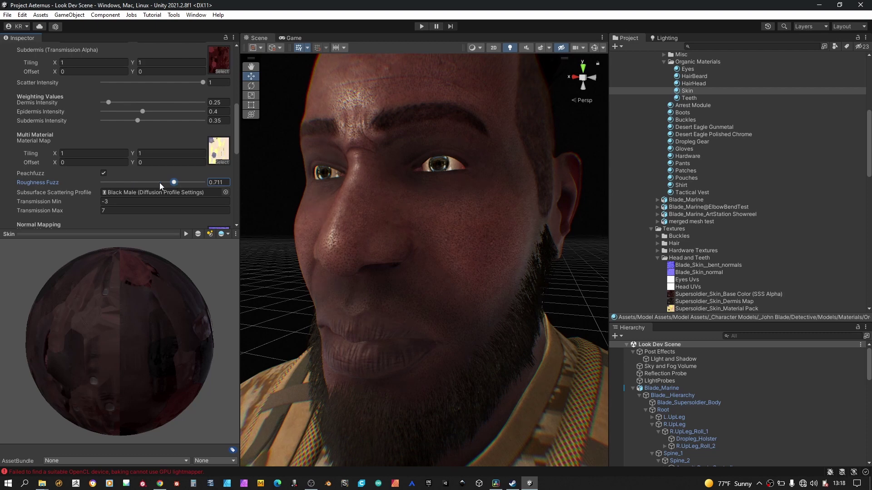
{"action": "left_click", "coordinate": [159, 182]}
Open the Black Male diffusion profile assigned as the Skin material's Subsurface Scattering Profile
{"action": "left_click", "coordinate": [134, 193]}
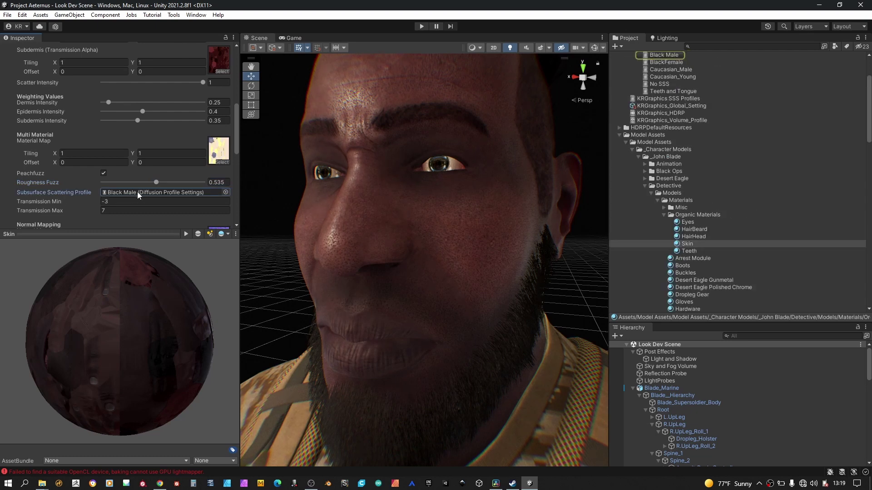
{"action": "left_click", "coordinate": [669, 55]}
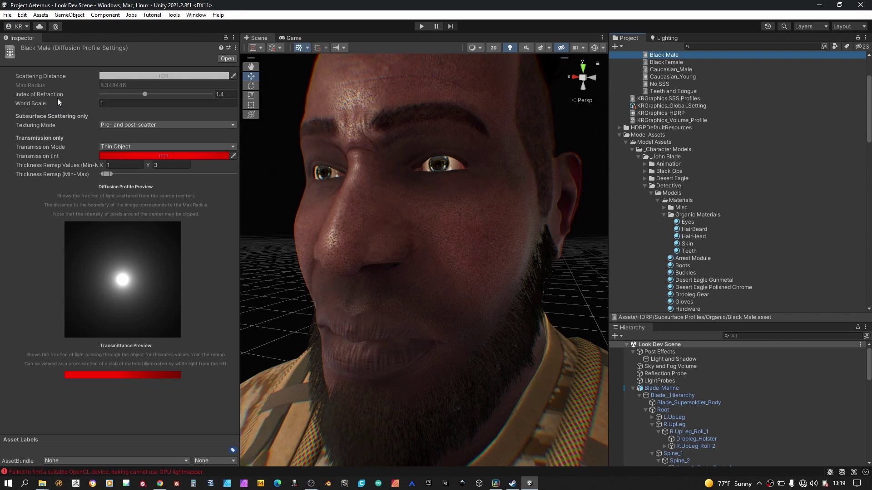
Try World Scale at 0.5 on the Black Male diffusion profile and restore it to 1
{"action": "left_click", "coordinate": [120, 104]}
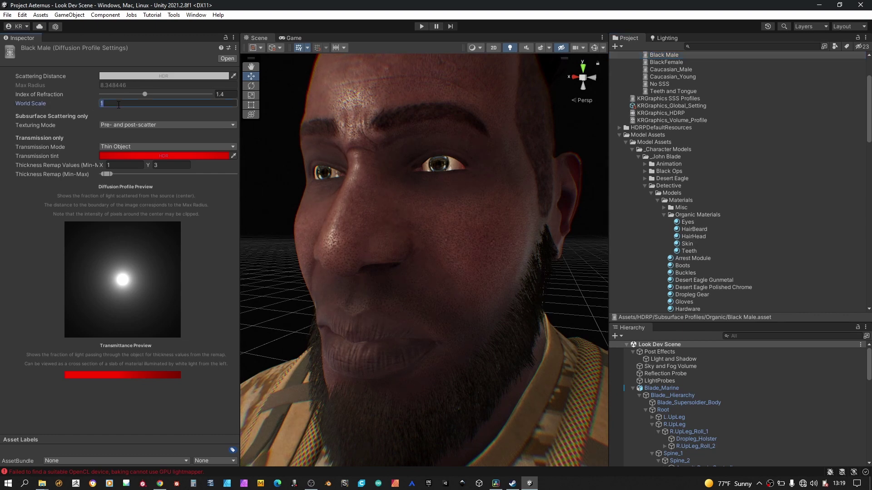
{"action": "type", "text": ".5"}
{"action": "key", "text": "Return"}
{"action": "left_click", "coordinate": [194, 102]}
{"action": "type", "text": "1"}
Review the profile's Texturing Mode options and keep Pre- and post-scatter
{"action": "mouse_move", "coordinate": [191, 127]}
{"action": "left_click", "coordinate": [208, 125]}
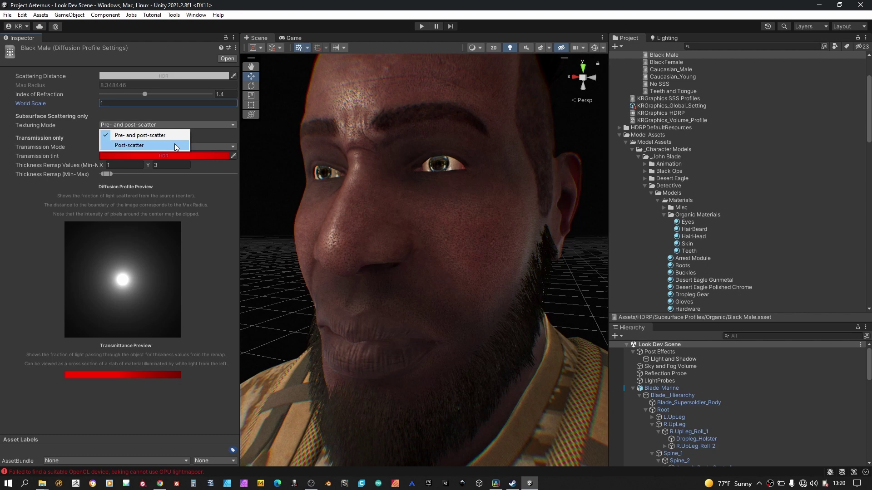
{"action": "left_click", "coordinate": [214, 135]}
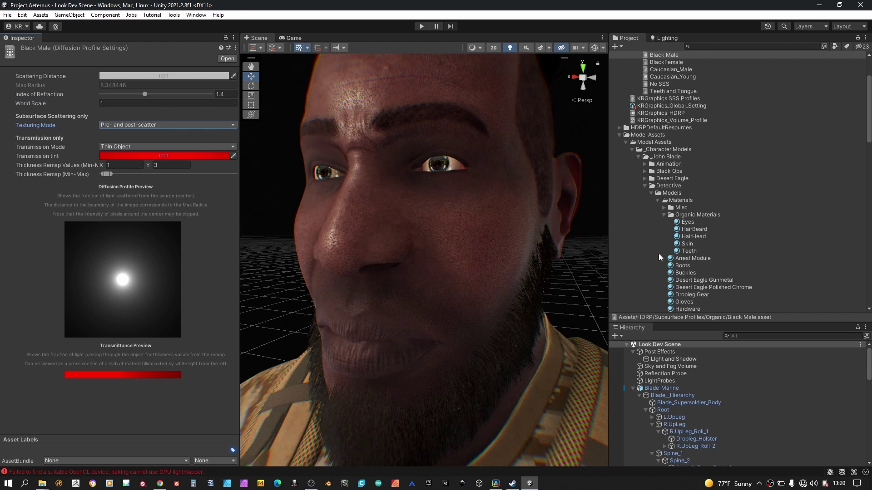
Reopen the Skin material and examine its transmission settings alongside the side of the character's face
{"action": "left_click", "coordinate": [686, 244]}
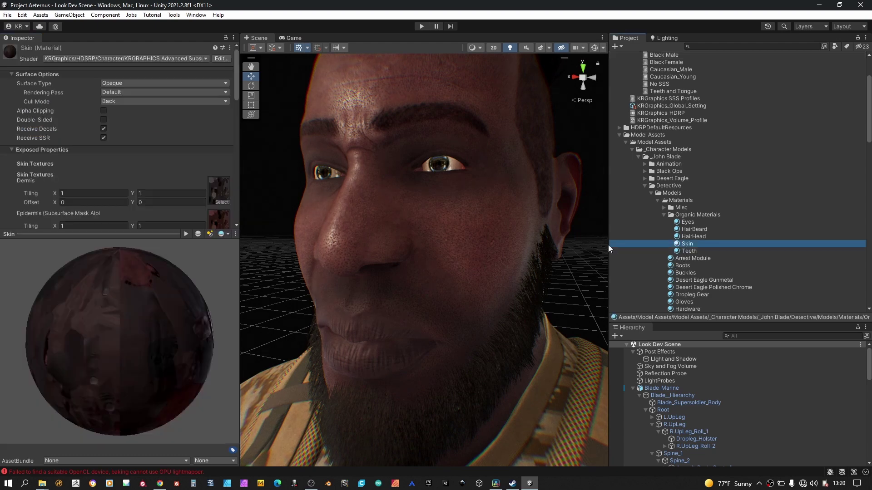
{"action": "scroll", "coordinate": [146, 150], "scroll_direction": "down", "scroll_amount": 10}
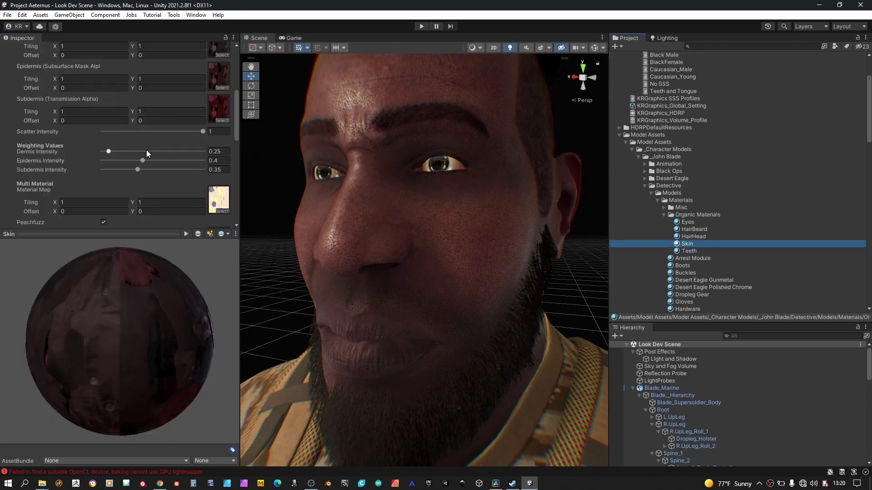
{"action": "scroll", "coordinate": [147, 150], "scroll_direction": "down", "scroll_amount": 3}
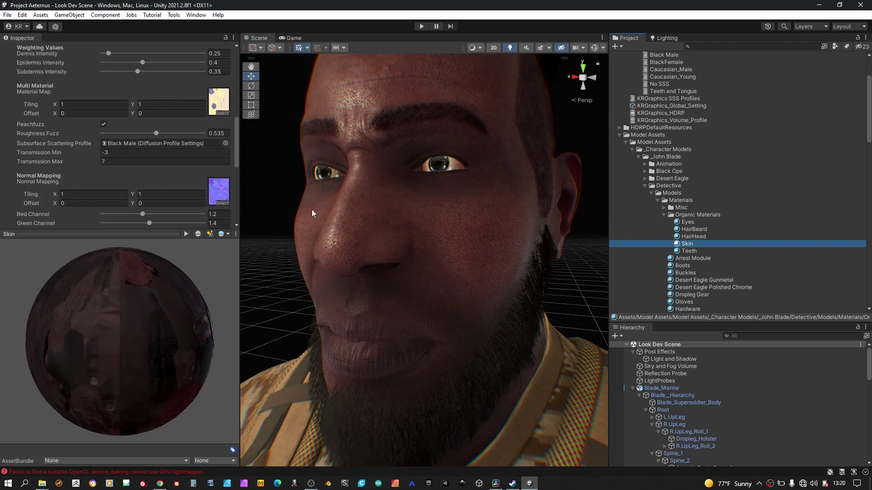
{"action": "left_click_drag", "start_coordinate": [414, 227], "coordinate": [500, 288], "text": "alt"}
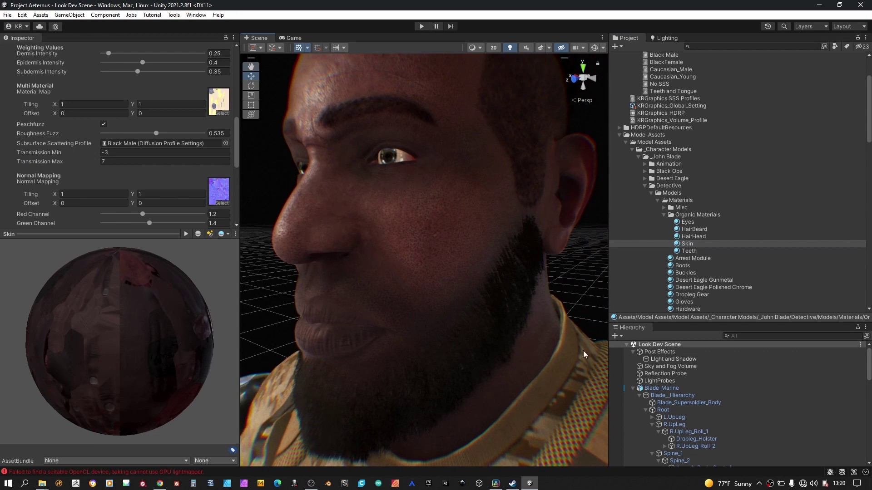
Set the Directional Light's Y rotation to 369 so it lights the head from behind
{"action": "scroll", "coordinate": [700, 419], "scroll_direction": "down", "scroll_amount": 10}
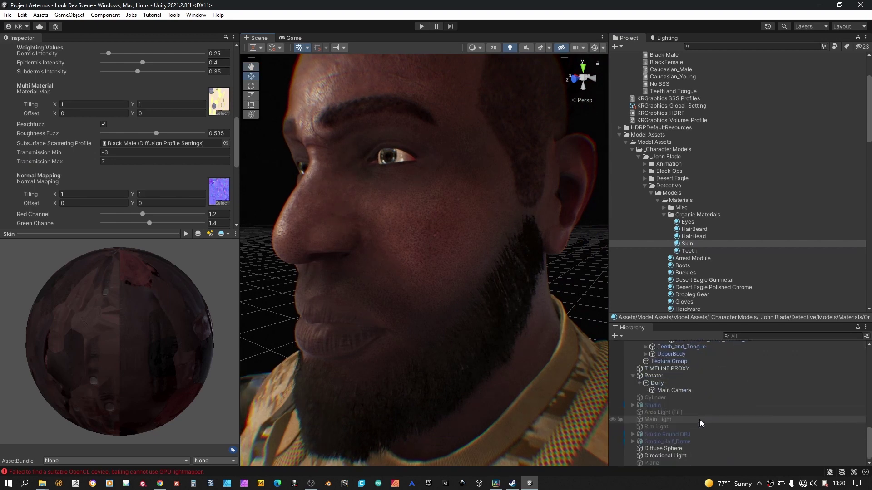
{"action": "left_click", "coordinate": [664, 456]}
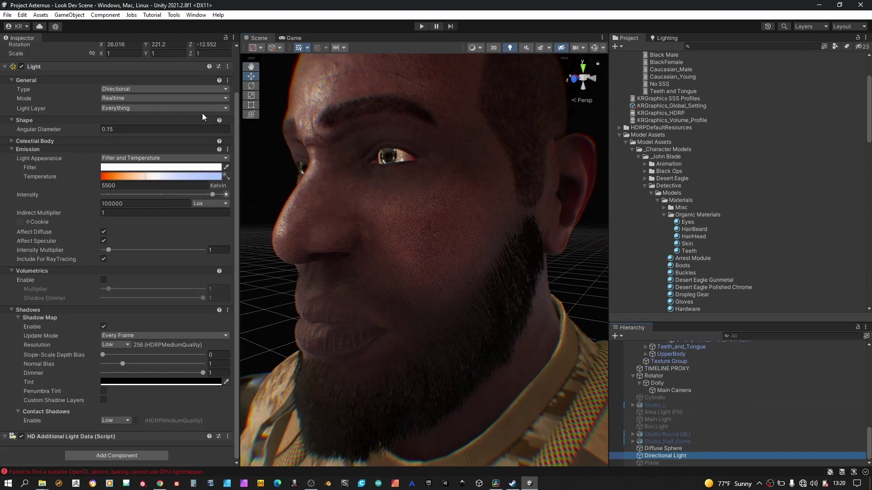
{"action": "scroll", "coordinate": [149, 91], "scroll_direction": "up", "scroll_amount": 2}
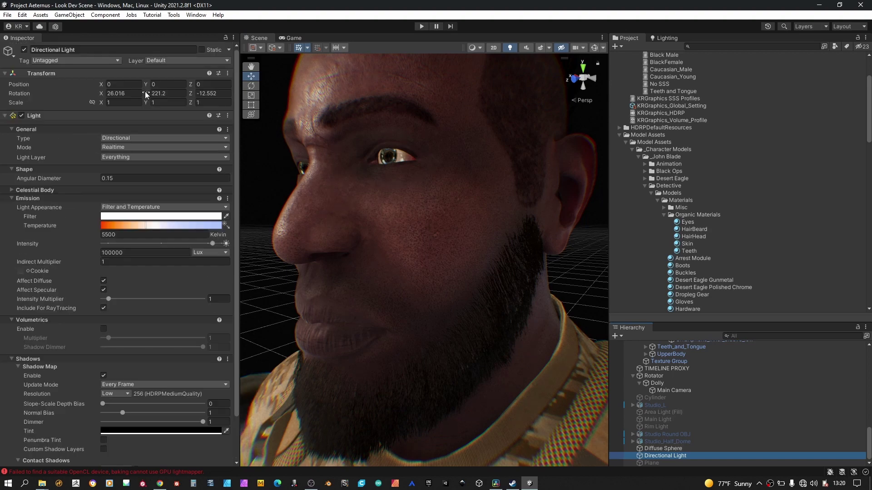
{"action": "left_click", "coordinate": [156, 93]}
{"action": "left_click_drag", "start_coordinate": [157, 92], "coordinate": [285, 137]}
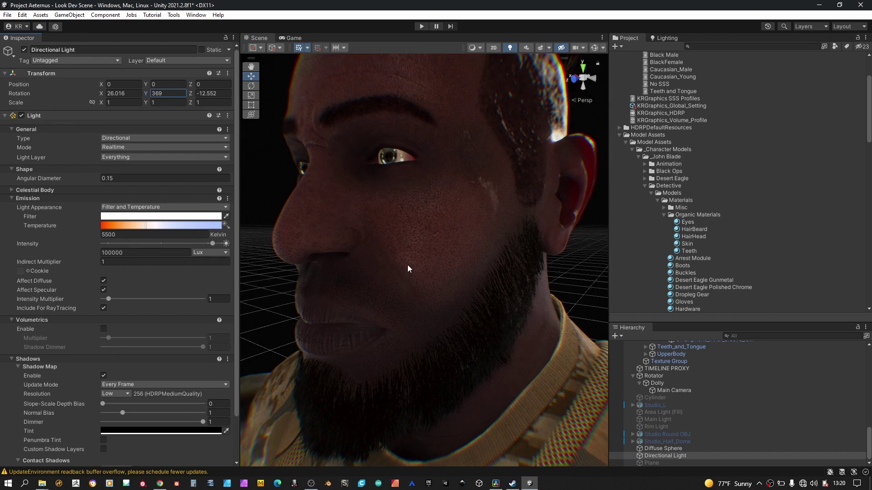
Disable the Directional Light and compare the face with the Sky and Fog Volume component turned off and on again
{"action": "left_click", "coordinate": [23, 50]}
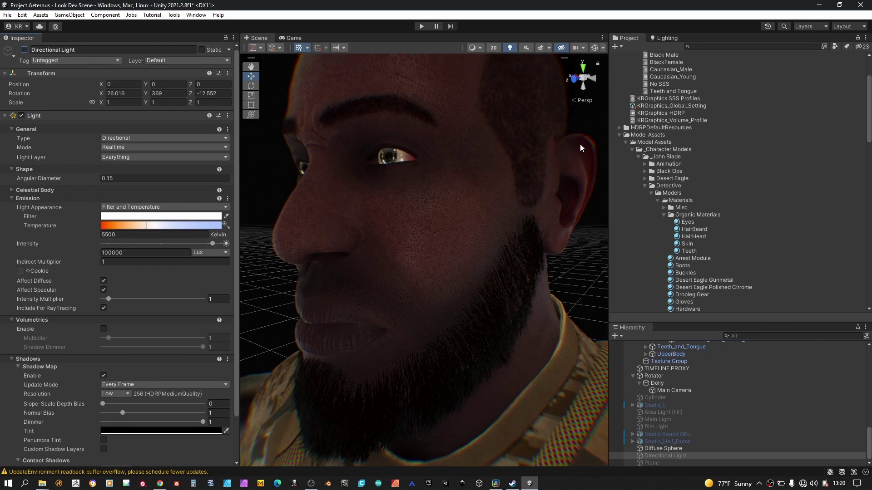
{"action": "scroll", "coordinate": [670, 378], "scroll_direction": "up", "scroll_amount": 6}
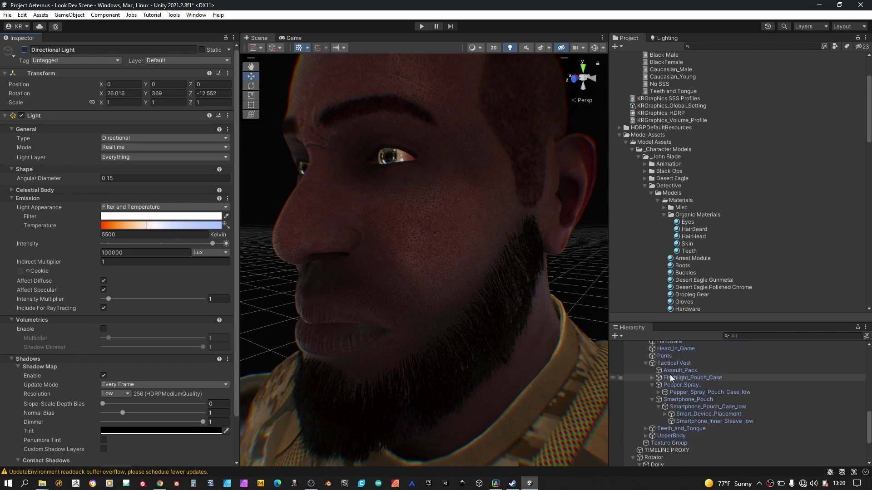
{"action": "scroll", "coordinate": [670, 377], "scroll_direction": "up", "scroll_amount": 10}
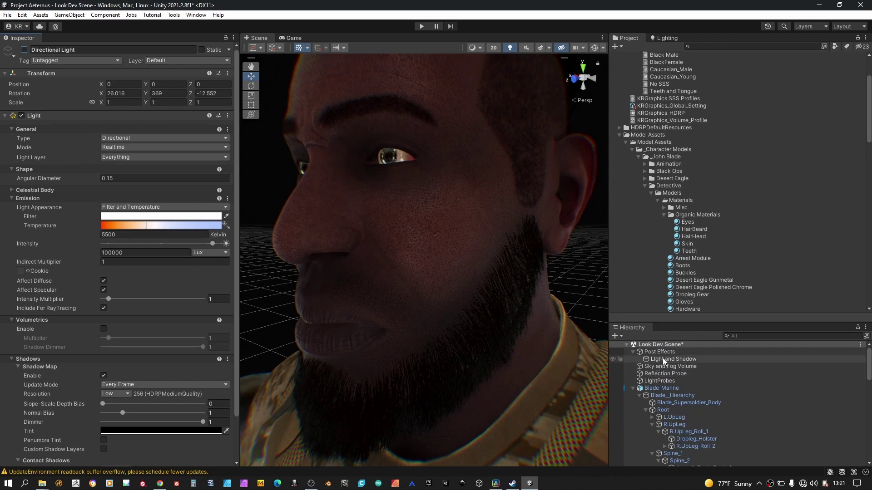
{"action": "left_click", "coordinate": [663, 359]}
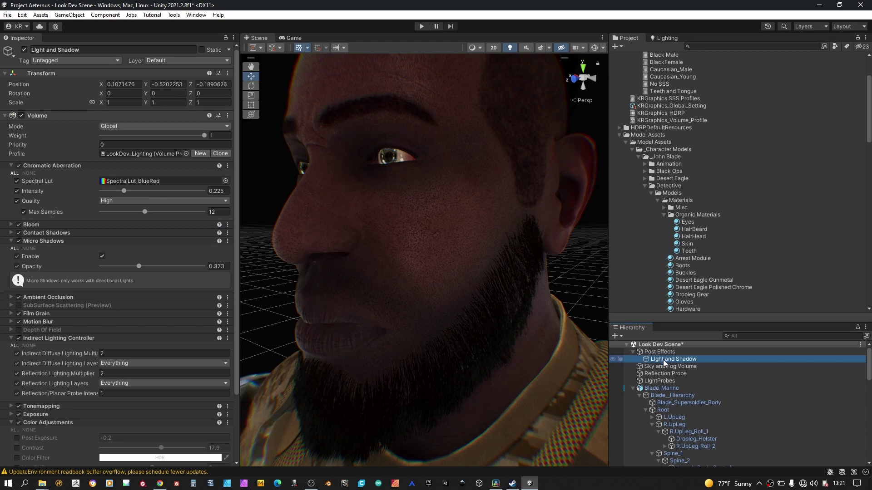
{"action": "left_click", "coordinate": [664, 368]}
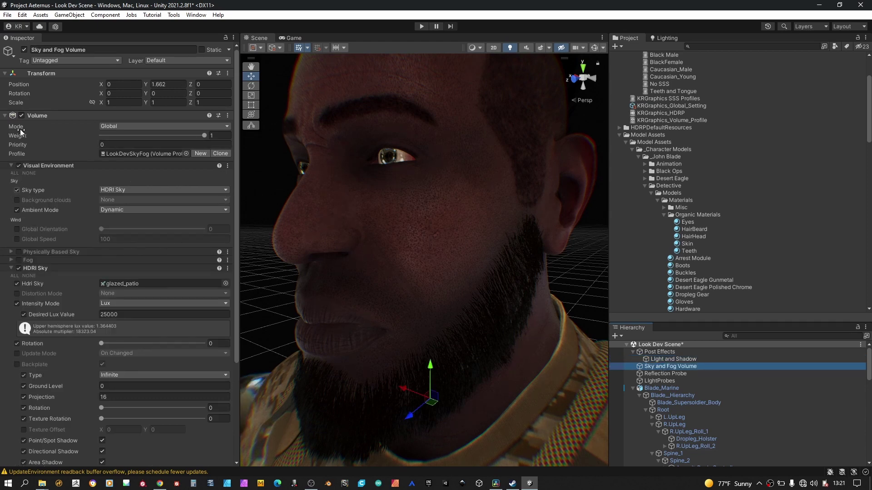
{"action": "left_click", "coordinate": [21, 116]}
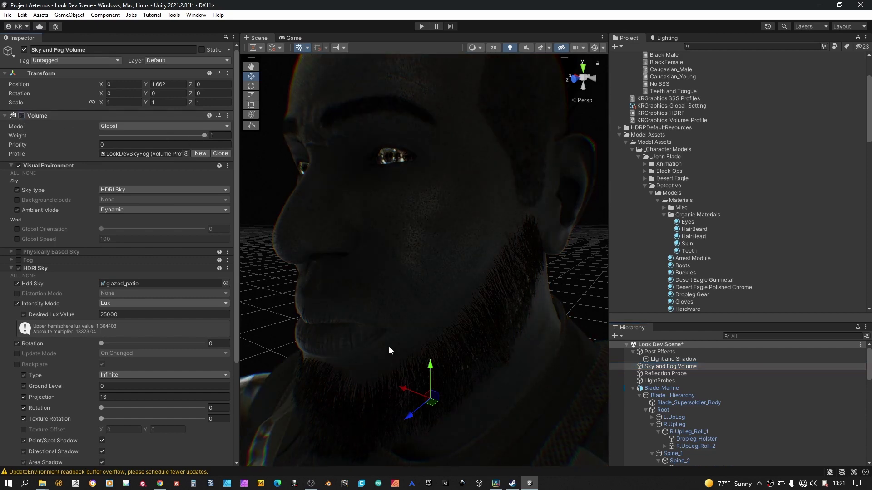
{"action": "left_click", "coordinate": [21, 115]}
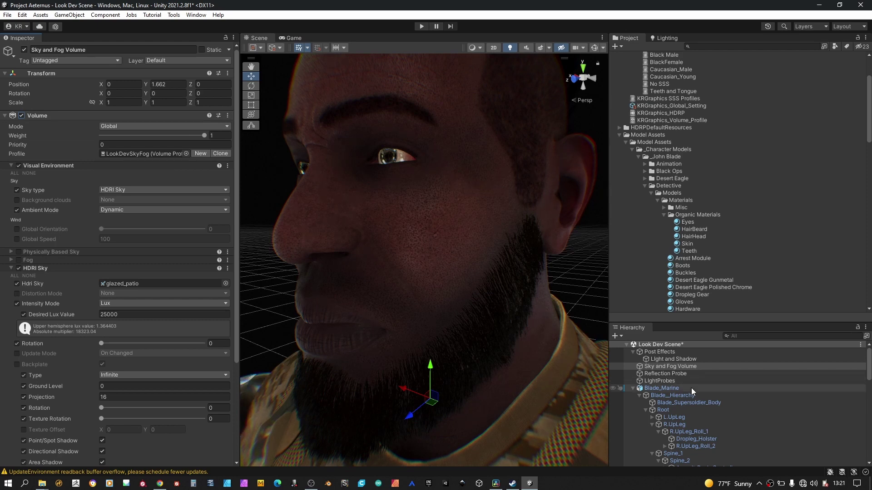
Re-enable the Directional Light and bring the backlit ear into view
{"action": "scroll", "coordinate": [675, 407], "scroll_direction": "down", "scroll_amount": 8}
{"action": "scroll", "coordinate": [675, 407], "scroll_direction": "down", "scroll_amount": 10}
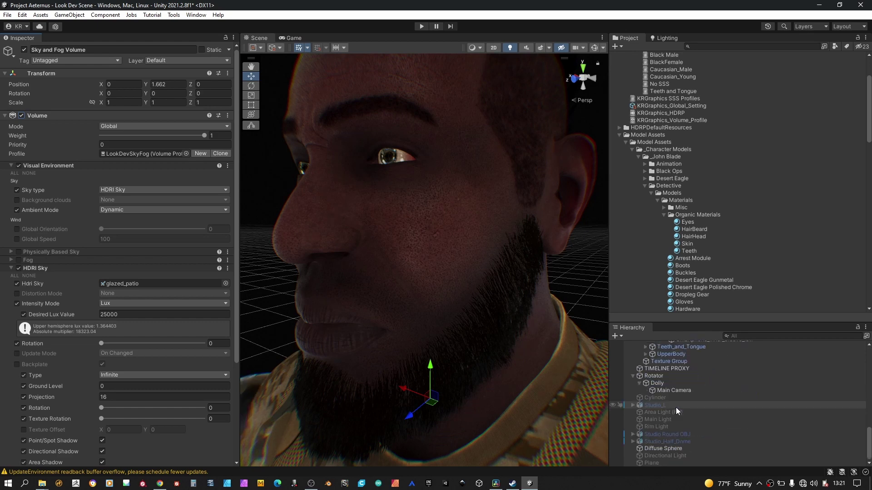
{"action": "left_click", "coordinate": [656, 456]}
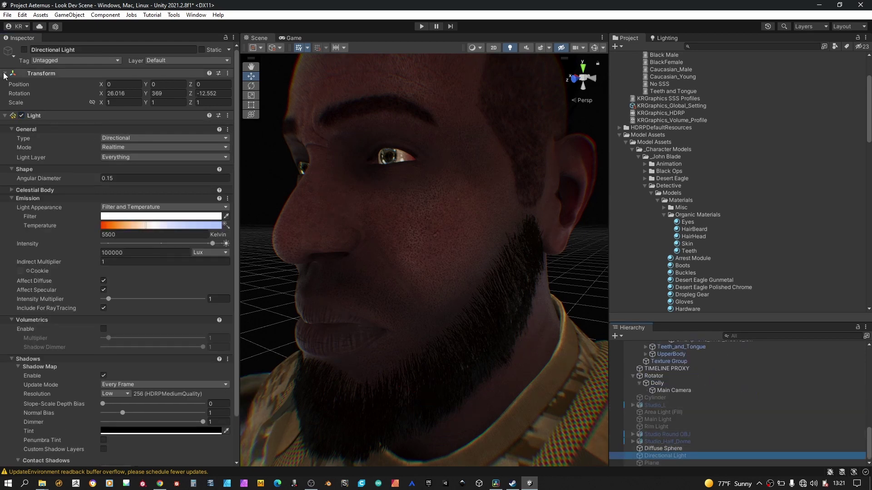
{"action": "left_click", "coordinate": [23, 50]}
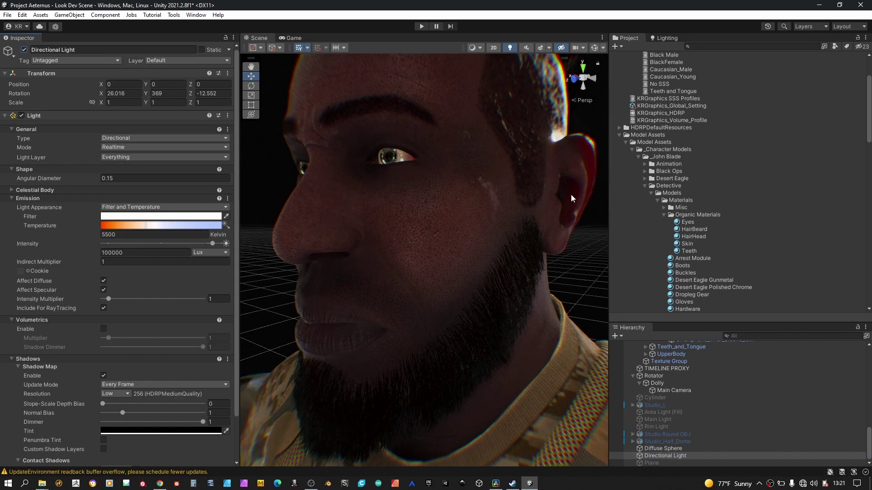
{"action": "left_click_drag", "start_coordinate": [562, 196], "coordinate": [433, 177], "text": "alt"}
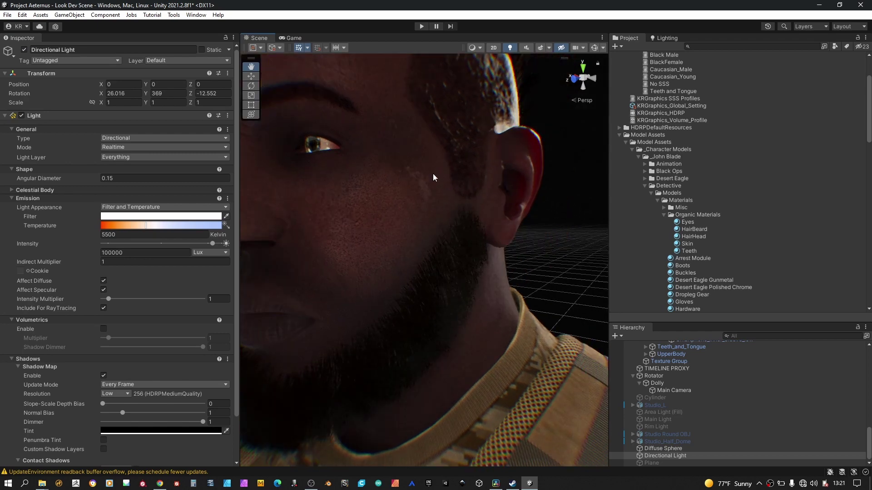
Reopen the Skin material and set Transmission Min to 0
{"action": "left_click", "coordinate": [686, 245]}
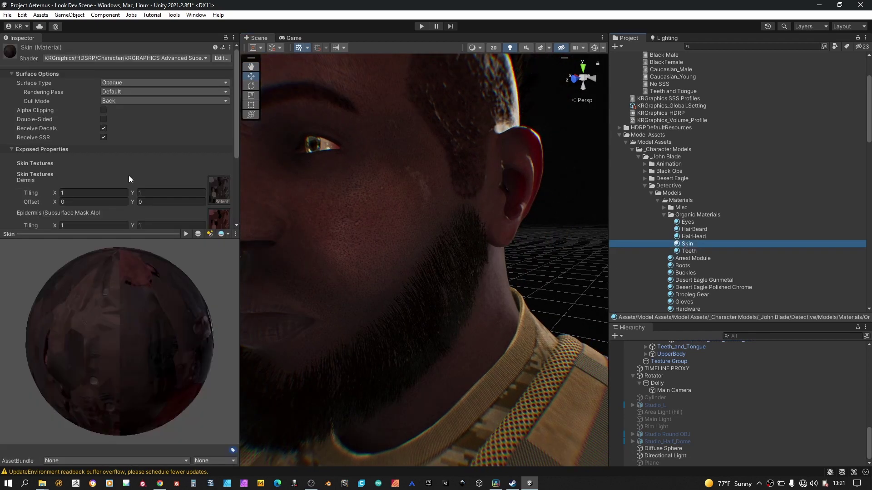
{"action": "scroll", "coordinate": [104, 146], "scroll_direction": "down", "scroll_amount": 10}
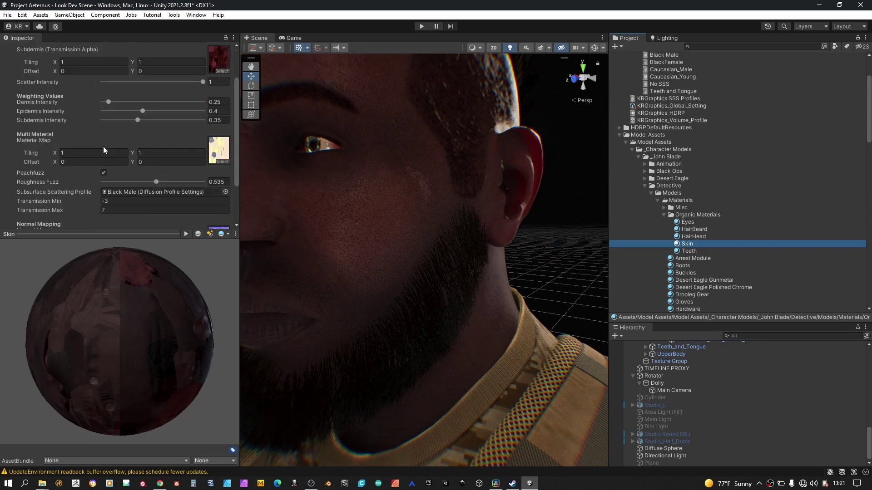
{"action": "scroll", "coordinate": [103, 150], "scroll_direction": "down", "scroll_amount": 1}
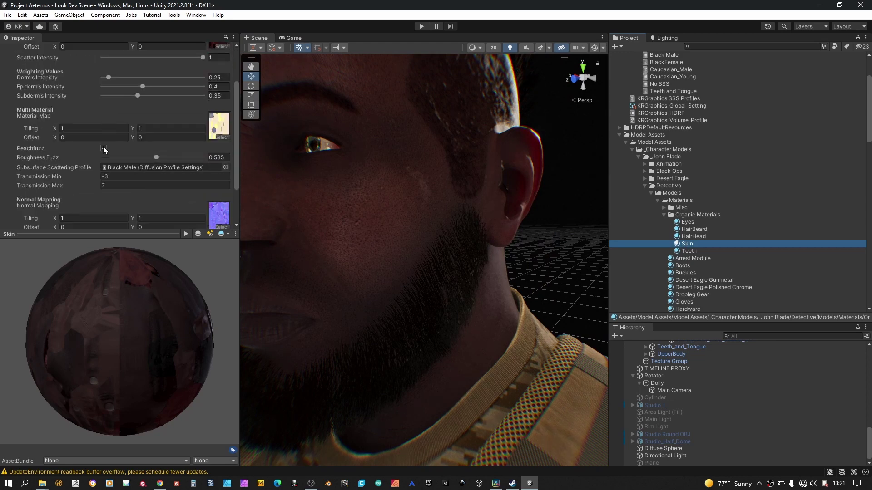
{"action": "left_click", "coordinate": [116, 176]}
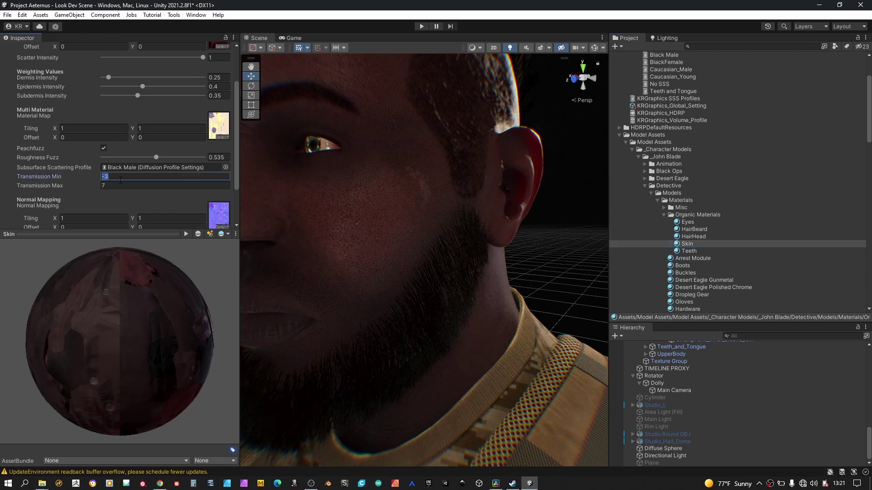
{"action": "type", "text": "0"}
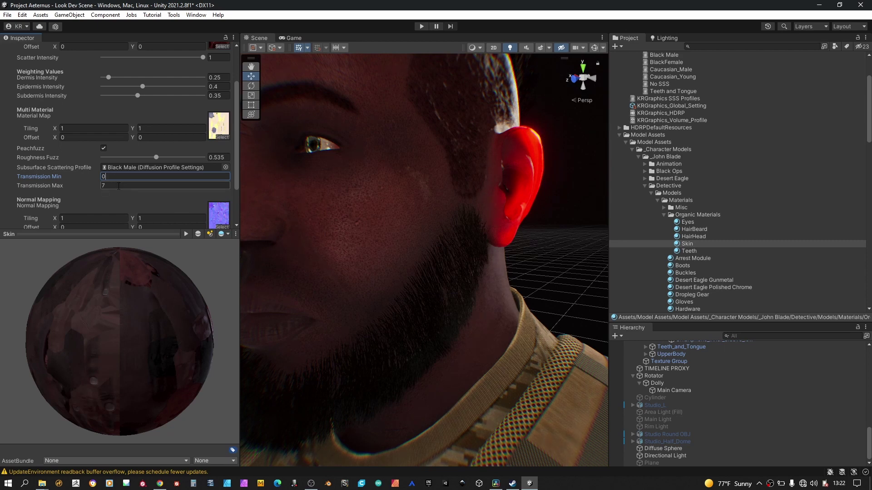
Try Transmission Max at 1 and 12 on the Skin material, and settle on 8
{"action": "left_click", "coordinate": [118, 185]}
{"action": "type", "text": "1"}
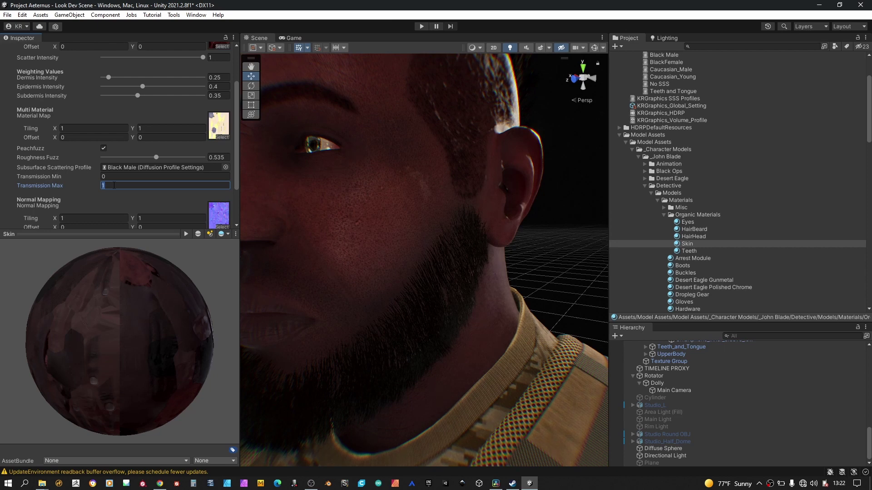
{"action": "type", "text": "12"}
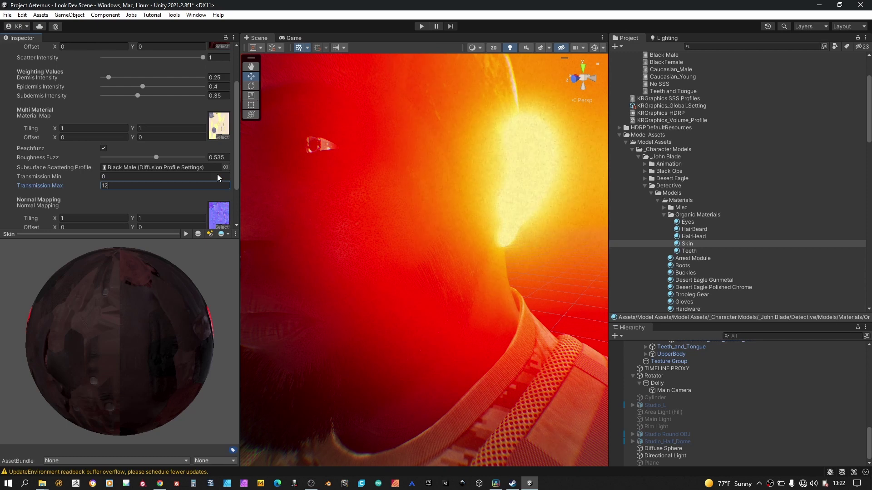
{"action": "double_click", "coordinate": [184, 186]}
{"action": "type", "text": "8"}
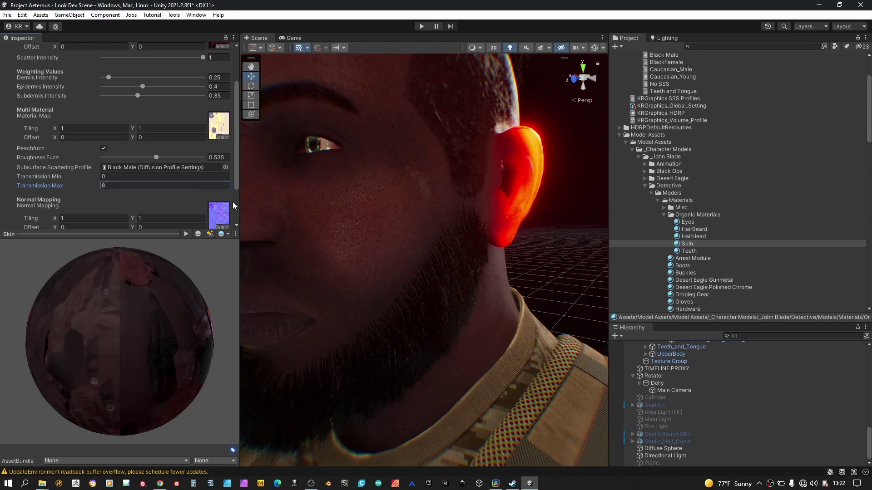
Set the Skin material's Transmission Min to -2.6
{"action": "left_click", "coordinate": [166, 177]}
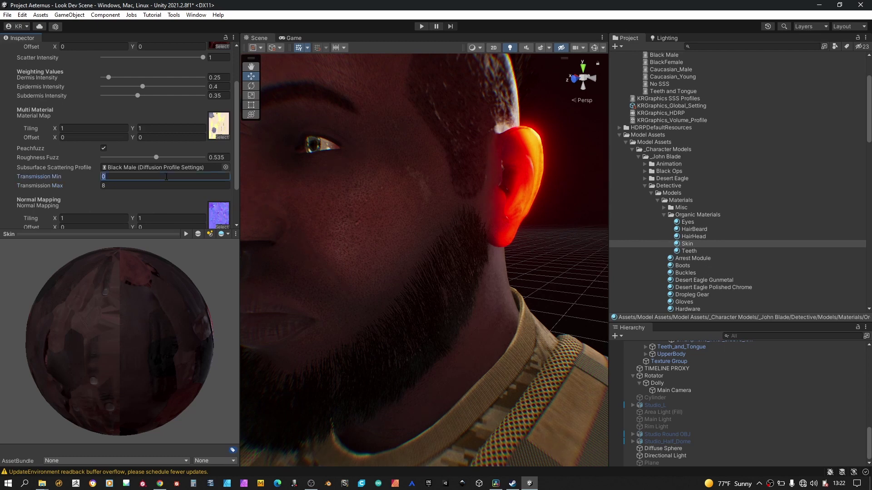
{"action": "type", "text": "-2"}
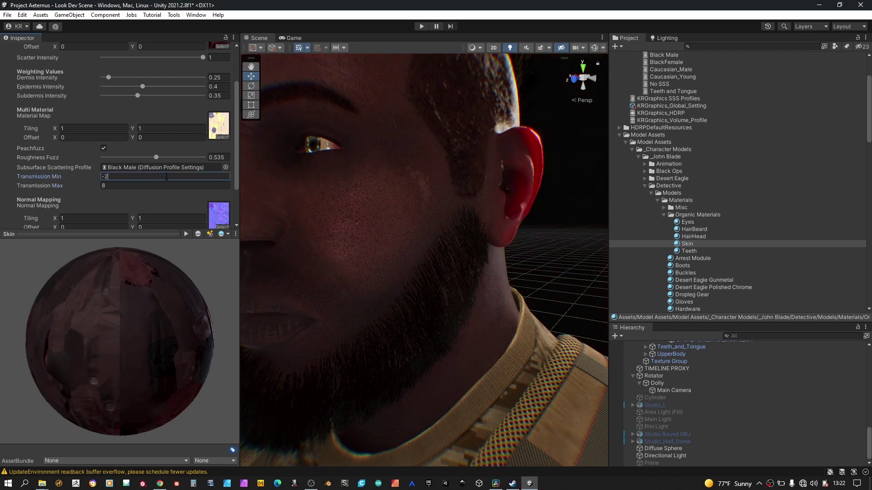
{"action": "type", "text": ".6"}
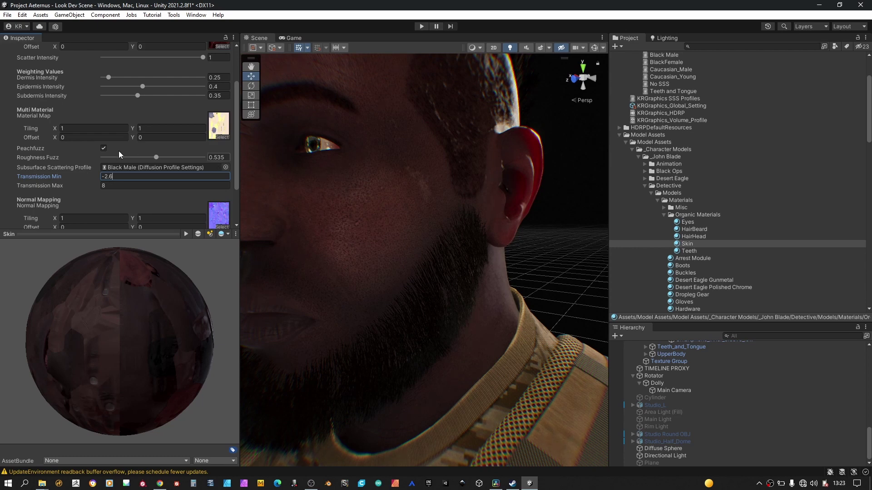
Rotate the Directional Light to a Y rotation of 216.4
{"action": "scroll", "coordinate": [118, 151], "scroll_direction": "down", "scroll_amount": 3}
{"action": "scroll", "coordinate": [118, 151], "scroll_direction": "down", "scroll_amount": 2}
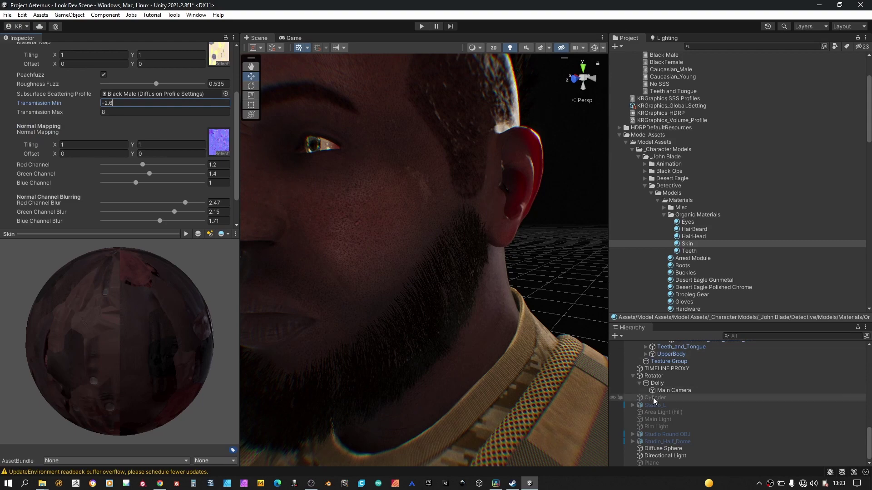
{"action": "left_click", "coordinate": [663, 455]}
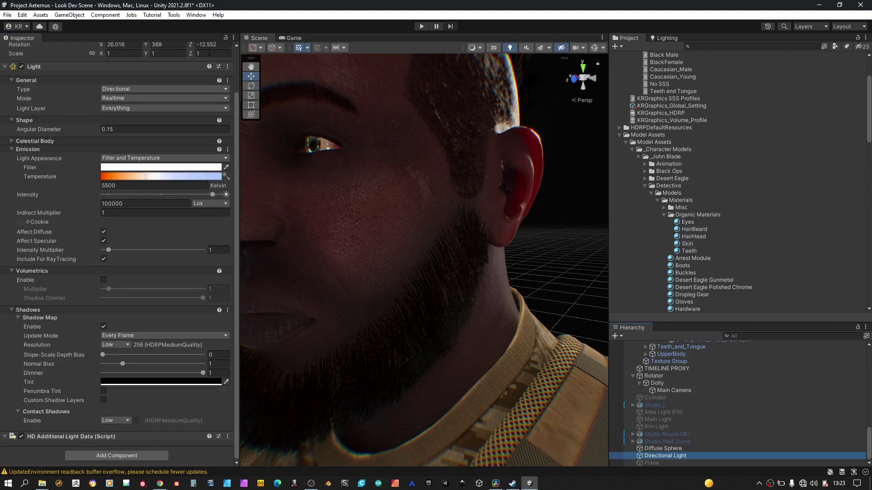
{"action": "scroll", "coordinate": [164, 65], "scroll_direction": "up", "scroll_amount": 3}
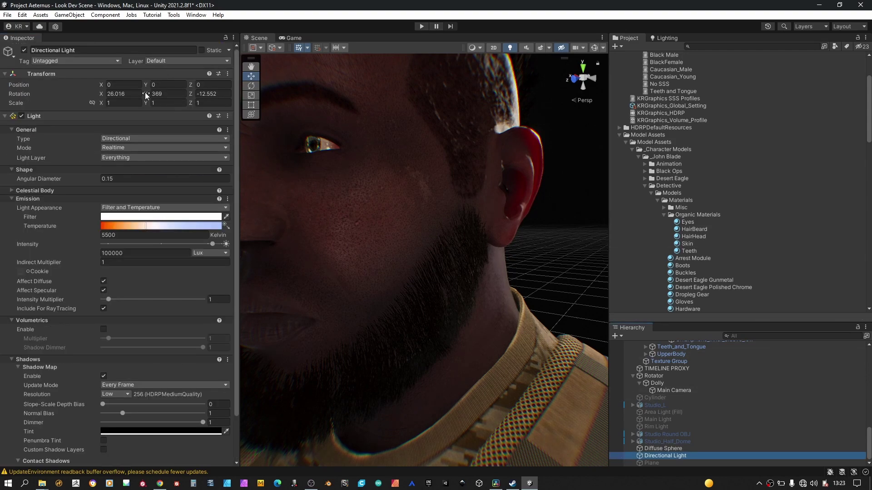
{"action": "left_click_drag", "start_coordinate": [146, 94], "coordinate": [863, 96]}
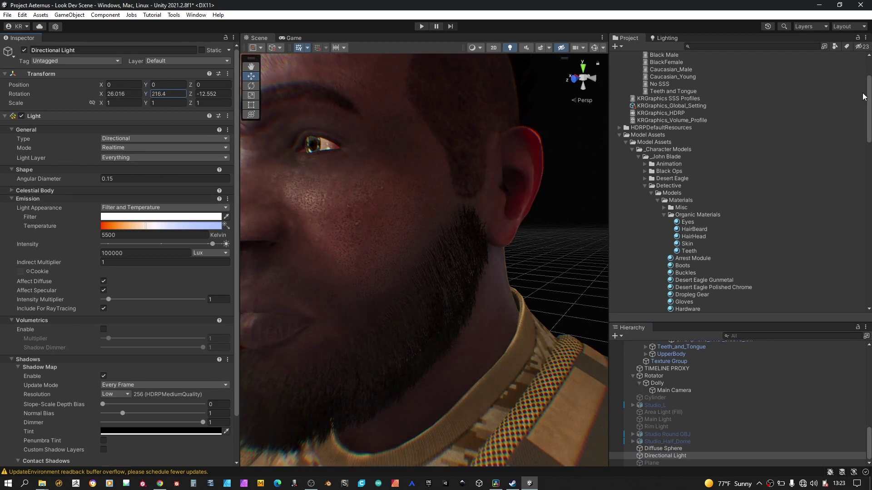
Reopen the Skin material with the face seen from the front and examine its Normal Mapping and Normal Channel Blurring settings
{"action": "left_click", "coordinate": [688, 245]}
{"action": "left_click_drag", "start_coordinate": [539, 200], "coordinate": [696, 222], "text": "alt"}
{"action": "left_click_drag", "start_coordinate": [494, 247], "coordinate": [557, 218], "text": "alt"}
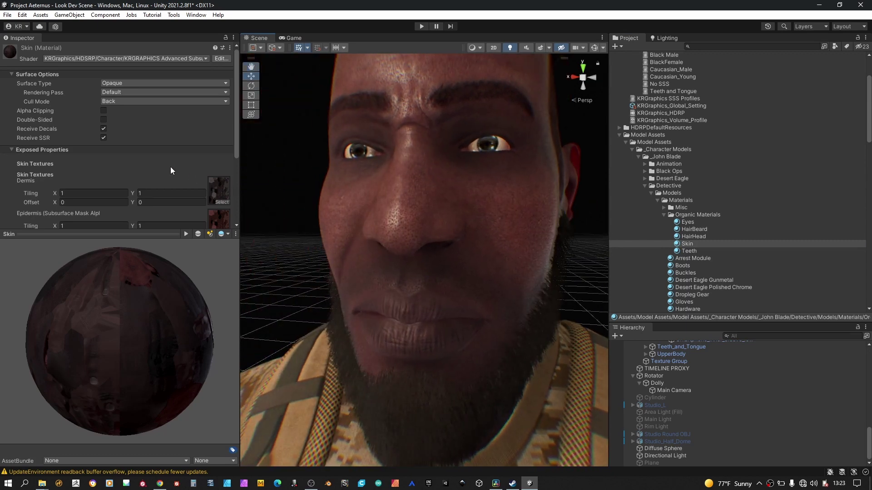
{"action": "scroll", "coordinate": [170, 167], "scroll_direction": "down", "scroll_amount": 15}
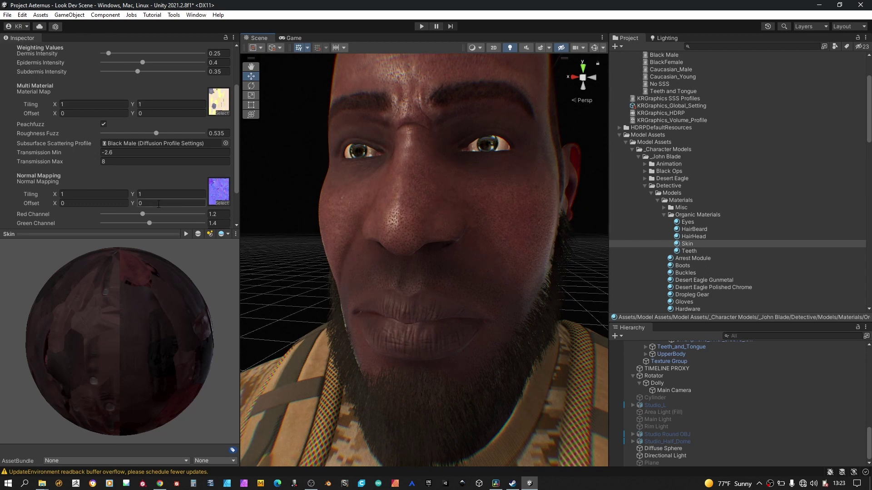
{"action": "scroll", "coordinate": [68, 200], "scroll_direction": "down", "scroll_amount": 3}
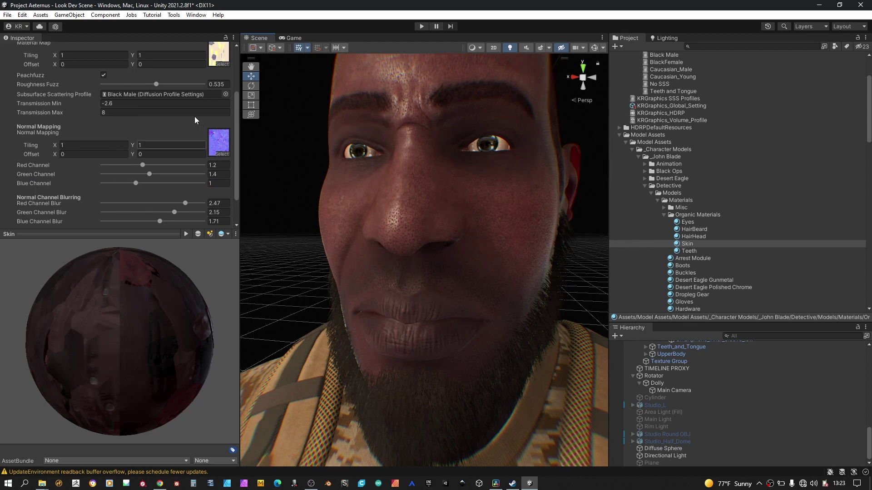
Open the Skin material's shader graph and examine the Normal Mapping texture sample and its reference node in the Normal Mapping Blending group
{"action": "scroll", "coordinate": [194, 115], "scroll_direction": "up", "scroll_amount": 5}
{"action": "scroll", "coordinate": [194, 115], "scroll_direction": "up", "scroll_amount": 6}
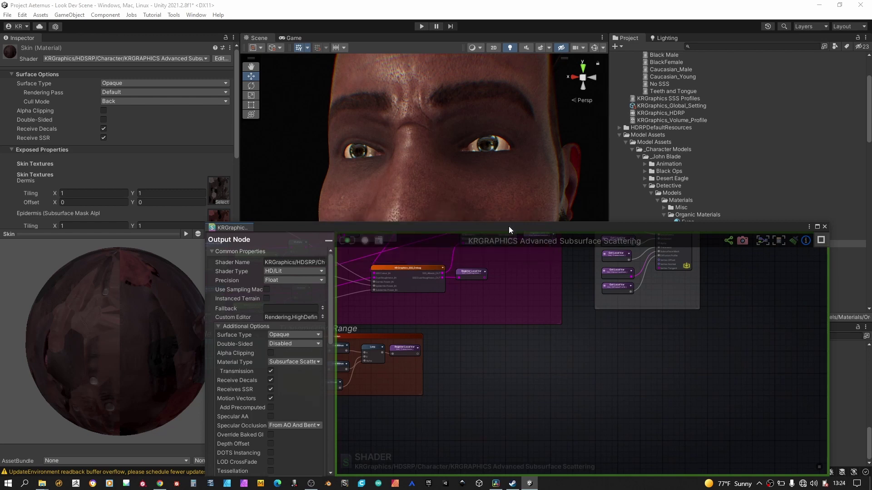
{"action": "left_click_drag", "start_coordinate": [516, 225], "coordinate": [517, 198]}
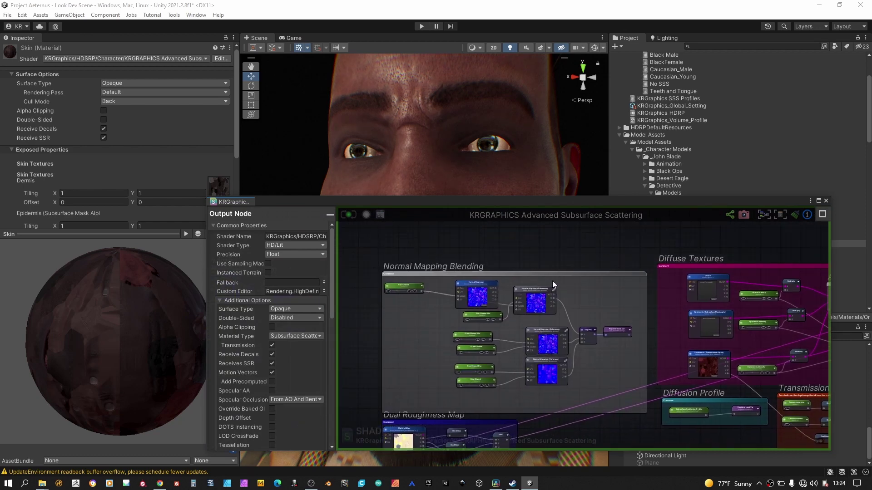
{"action": "scroll", "coordinate": [494, 309], "scroll_direction": "up", "scroll_amount": 4}
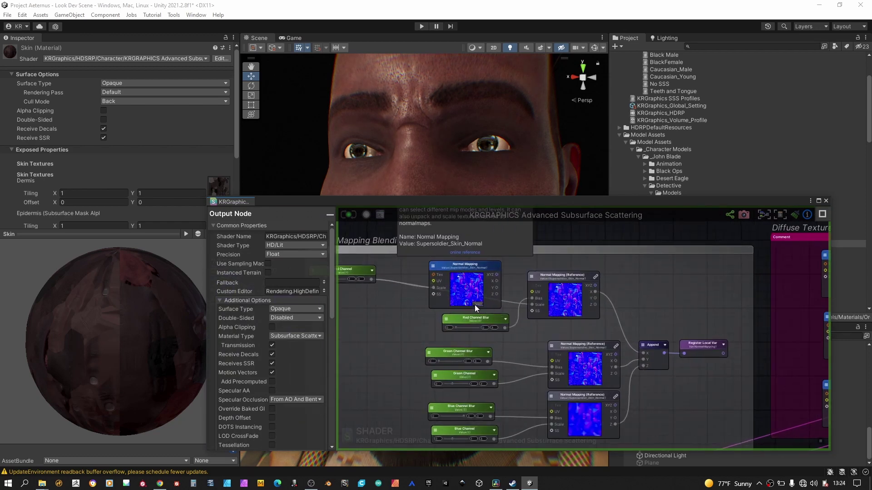
{"action": "left_click", "coordinate": [461, 267]}
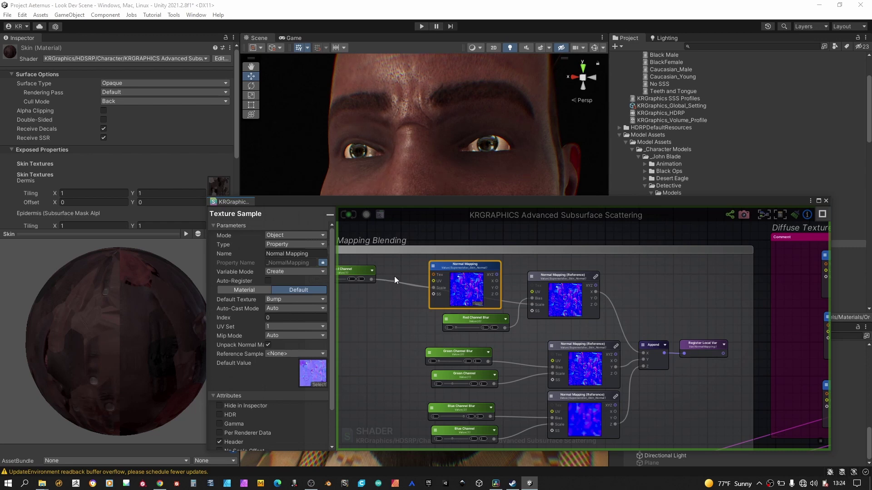
{"action": "left_click", "coordinate": [555, 279]}
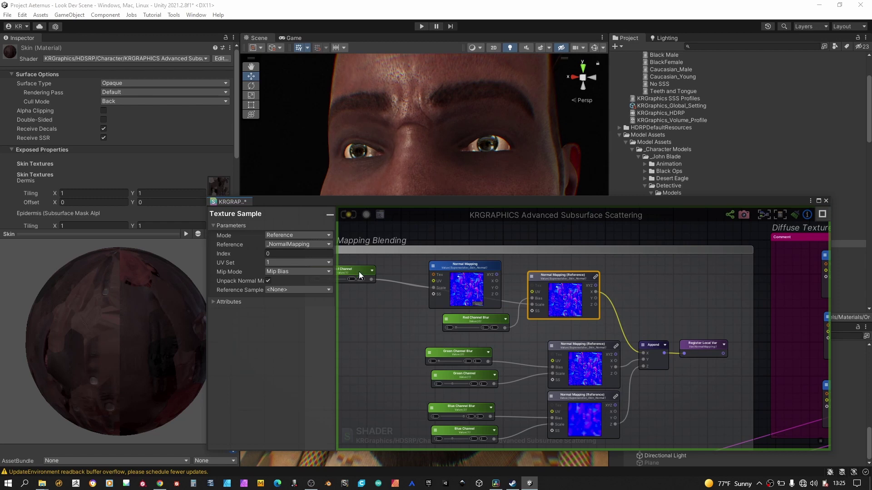
Move the Red Channel node closer to the Normal Mapping node, follow the channels into Append, and close the shader graph
{"action": "left_click_drag", "start_coordinate": [358, 271], "coordinate": [405, 307]}
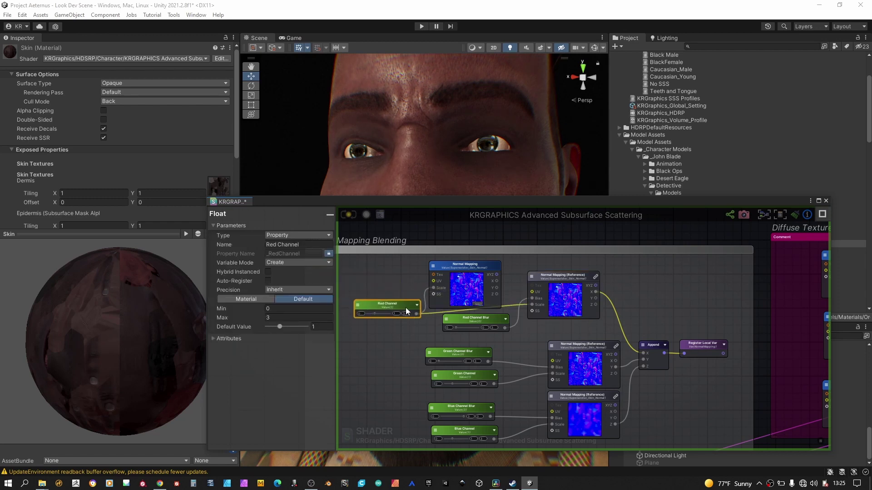
{"action": "scroll", "coordinate": [490, 316], "scroll_direction": "up", "scroll_amount": 3}
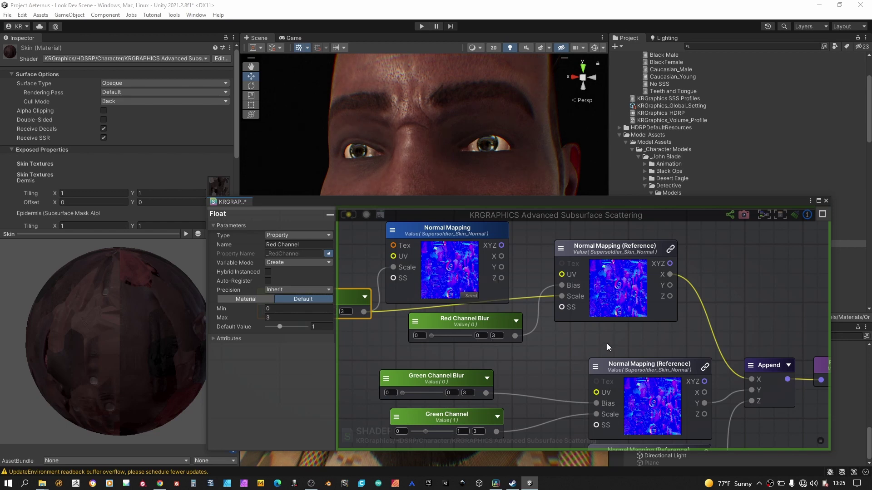
{"action": "middle_click_drag", "start_coordinate": [606, 342], "coordinate": [490, 289]}
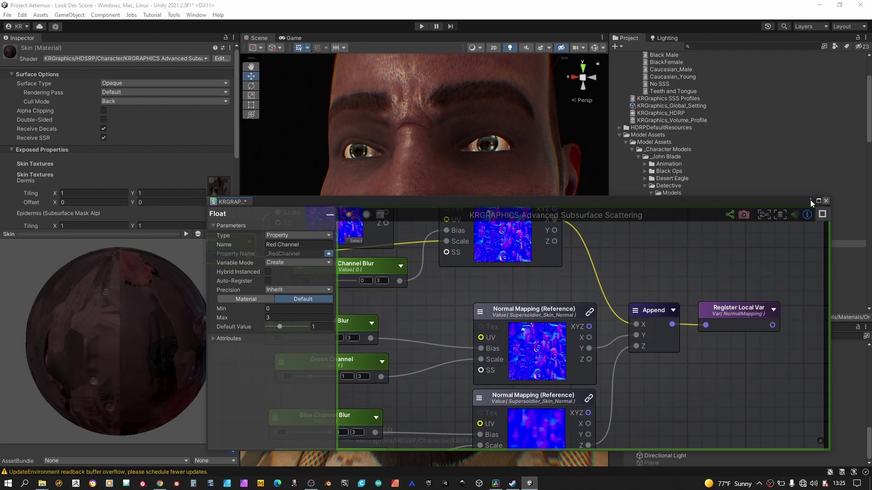
{"action": "left_click", "coordinate": [214, 169]}
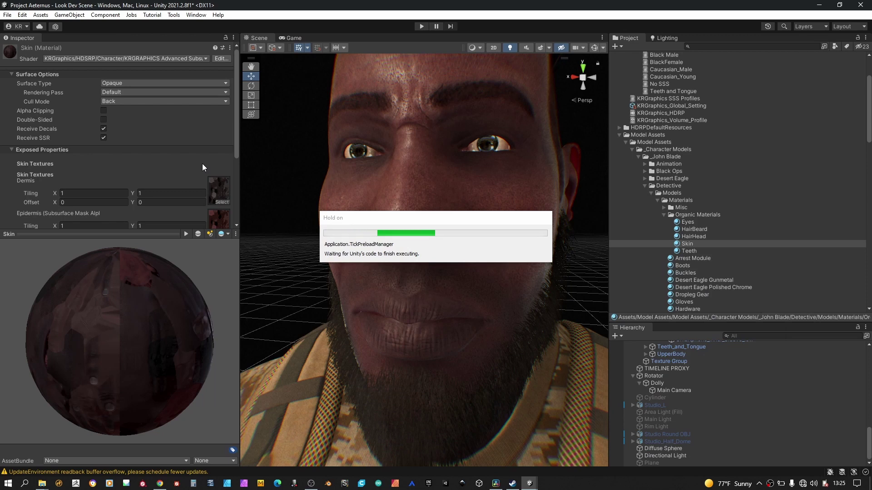
Set the Skin material's normal Red Channel and Green Channel to 1 and view the nose up close
{"action": "scroll", "coordinate": [203, 167], "scroll_direction": "down", "scroll_amount": 5}
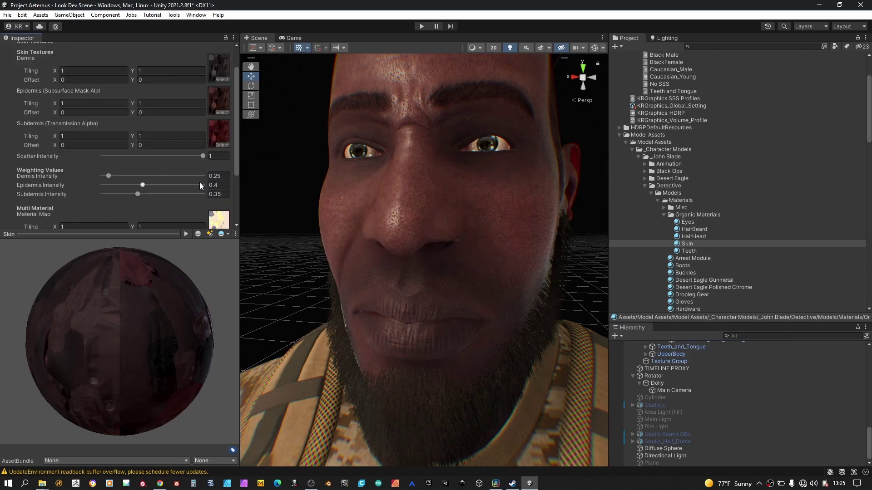
{"action": "scroll", "coordinate": [200, 181], "scroll_direction": "down", "scroll_amount": 5}
{"action": "scroll", "coordinate": [200, 184], "scroll_direction": "down", "scroll_amount": 2}
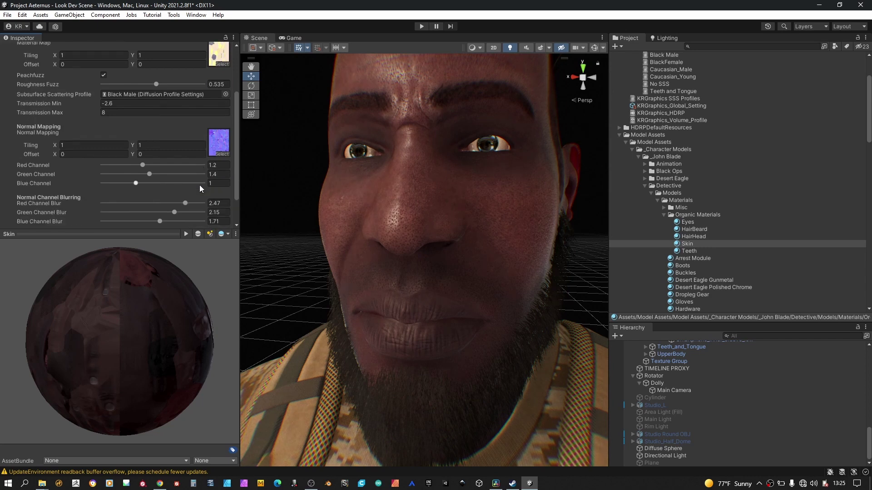
{"action": "left_click", "coordinate": [221, 166]}
{"action": "type", "text": "1"}
{"action": "left_click", "coordinate": [224, 174]}
{"action": "type", "text": "1"}
{"action": "scroll", "coordinate": [402, 200], "scroll_direction": "up", "scroll_amount": 5}
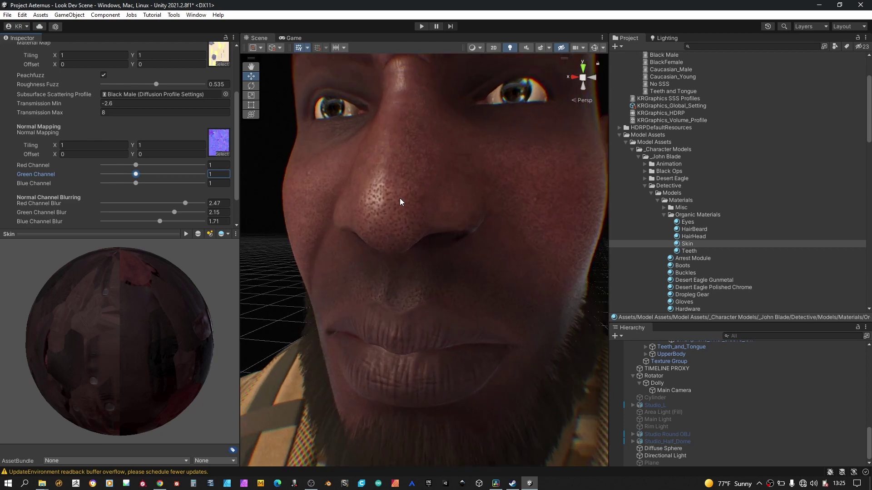
{"action": "scroll", "coordinate": [399, 199], "scroll_direction": "up", "scroll_amount": 2}
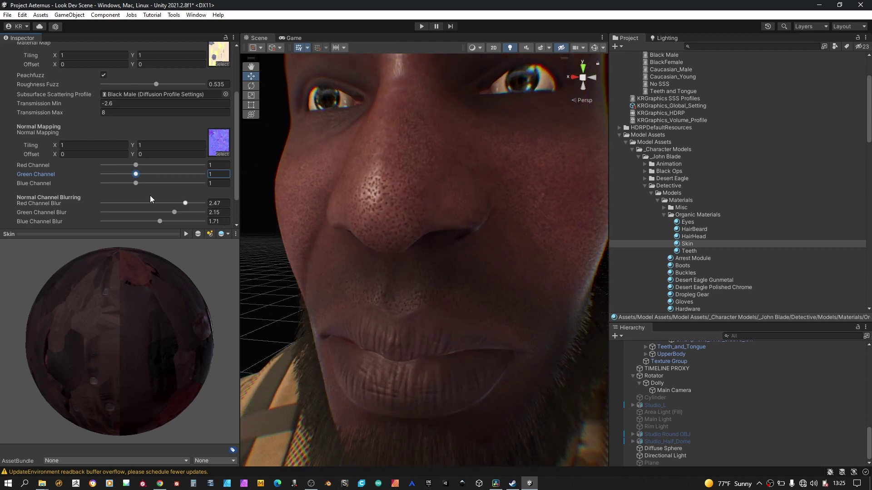
Set the normal map's Green Channel to 1.5 and Red Channel to 1.25 on the Skin material
{"action": "type", "text": "1"}
{"action": "left_click", "coordinate": [215, 166]}
{"action": "key", "text": "Tab"}
{"action": "type", "text": "1.5"}
{"action": "left_click", "coordinate": [220, 164]}
{"action": "key", "text": "BackSpace"}
{"action": "type", "text": "1.25"}
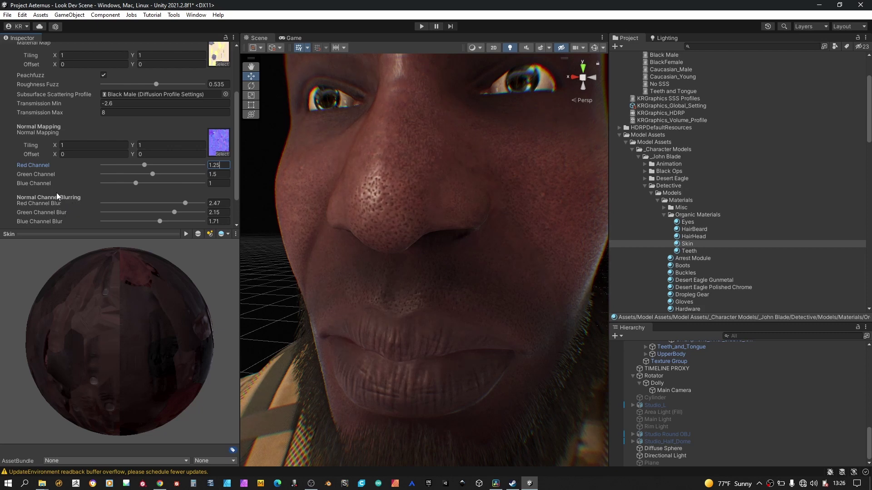
Set the Red, Green and Blue Channel Blur values of the Skin material to 0
{"action": "scroll", "coordinate": [56, 192], "scroll_direction": "down", "scroll_amount": 3}
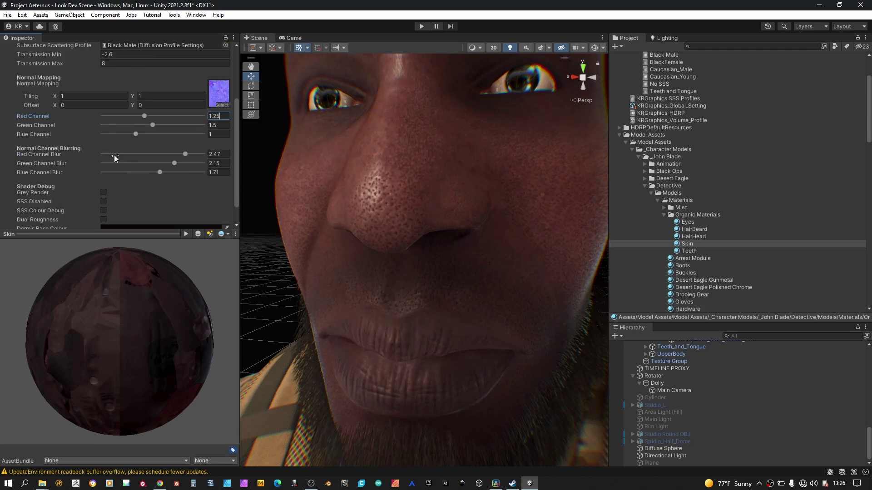
{"action": "left_click", "coordinate": [225, 154]}
{"action": "type", "text": "0"}
{"action": "key", "text": "Tab"}
{"action": "type", "text": "0"}
{"action": "key", "text": "Tab"}
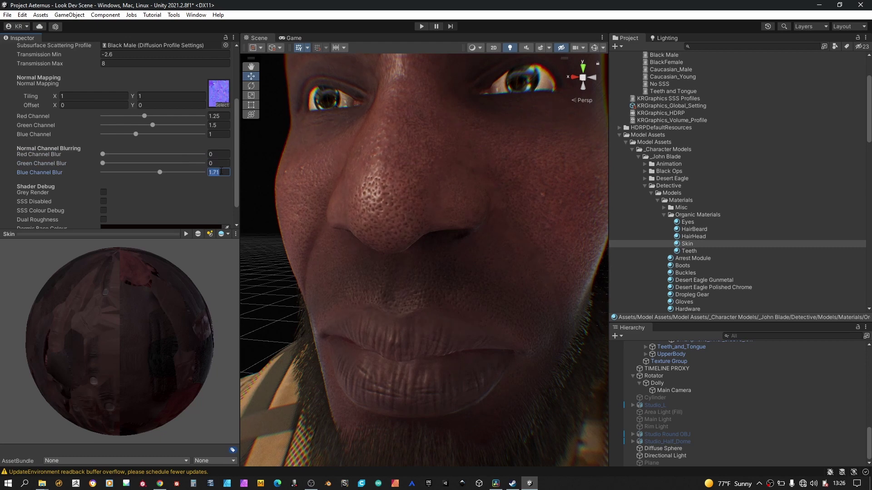
{"action": "type", "text": "0"}
Enable Grey Render and raise Red Channel Blur to about 2.63 and Green Channel Blur to about 2.77
{"action": "left_click", "coordinate": [104, 192]}
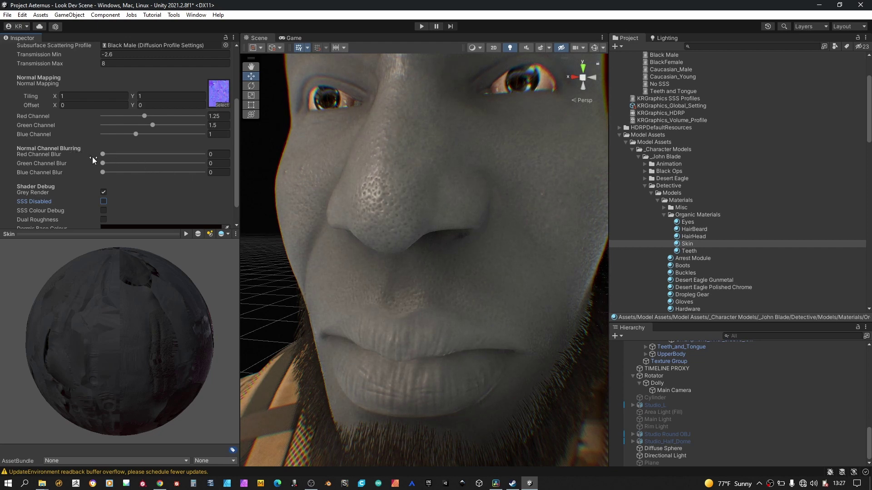
{"action": "left_click", "coordinate": [180, 154]}
{"action": "left_click_drag", "start_coordinate": [167, 164], "coordinate": [179, 164]}
{"action": "scroll", "coordinate": [397, 167], "scroll_direction": "down", "scroll_amount": 4}
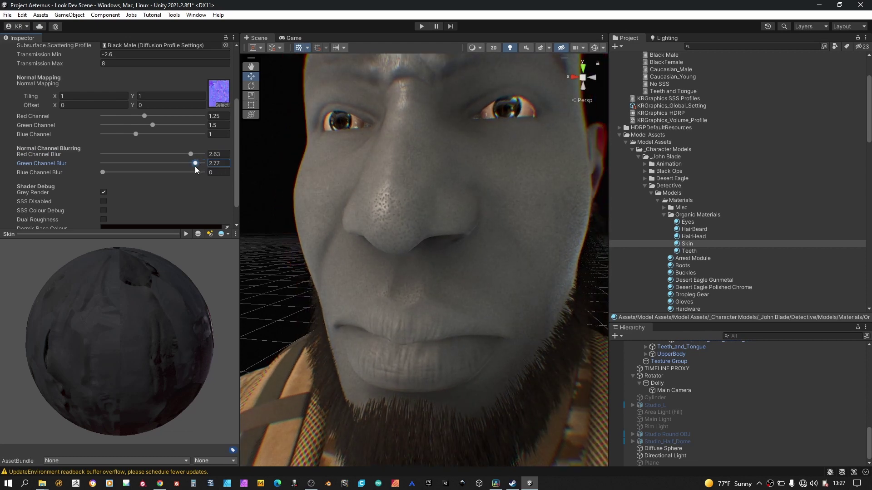
Try low and high channel blur amounts, ending with Red at 2.46, Green at 2.74 and Blue at 2.38
{"action": "left_click_drag", "start_coordinate": [185, 154], "coordinate": [124, 155]}
{"action": "left_click", "coordinate": [176, 158]}
{"action": "left_click_drag", "start_coordinate": [194, 163], "coordinate": [109, 164]}
{"action": "left_click_drag", "start_coordinate": [162, 167], "coordinate": [217, 172]}
{"action": "left_click", "coordinate": [183, 166]}
{"action": "left_click", "coordinate": [185, 153]}
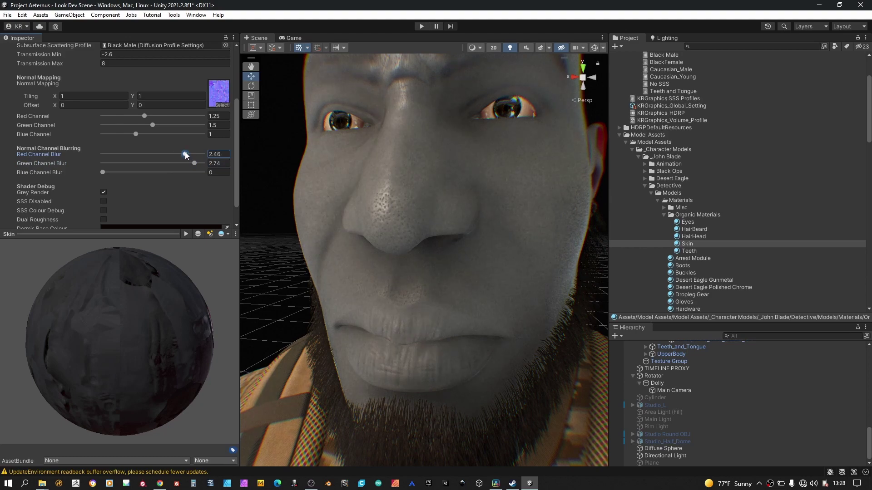
{"action": "left_click_drag", "start_coordinate": [172, 173], "coordinate": [182, 174]}
Adjust the channel blur to Red 2.63, Green 2.78 and Blue 2.47 while inspecting the grey-rendered face from the side
{"action": "right_click_drag", "start_coordinate": [377, 161], "coordinate": [378, 194]}
{"action": "scroll", "coordinate": [328, 200], "scroll_direction": "down", "scroll_amount": 6}
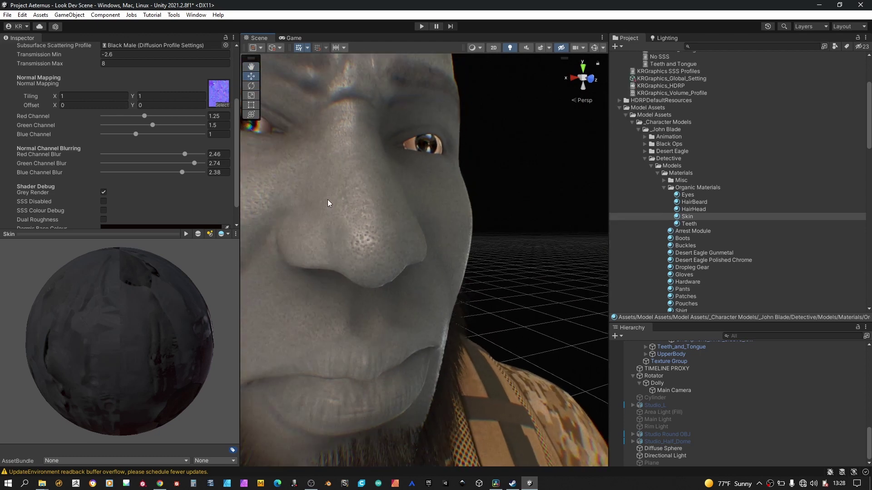
{"action": "scroll", "coordinate": [325, 197], "scroll_direction": "down", "scroll_amount": 3}
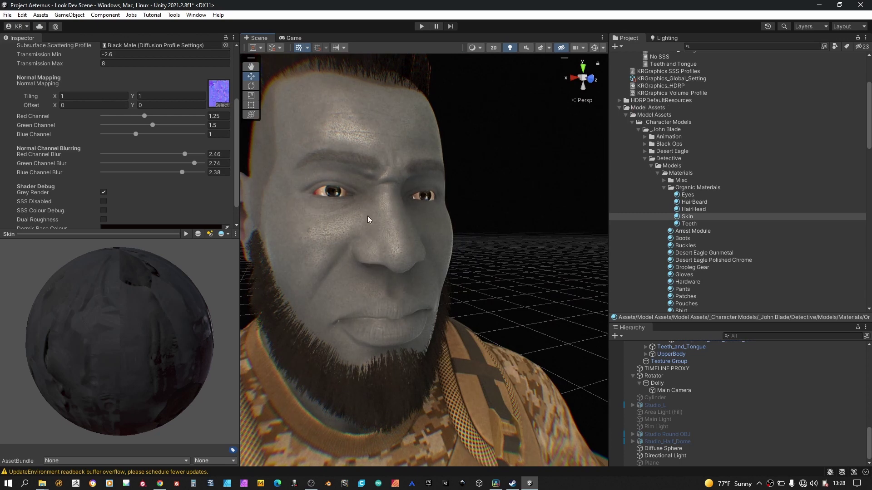
{"action": "scroll", "coordinate": [367, 307], "scroll_direction": "up", "scroll_amount": 5}
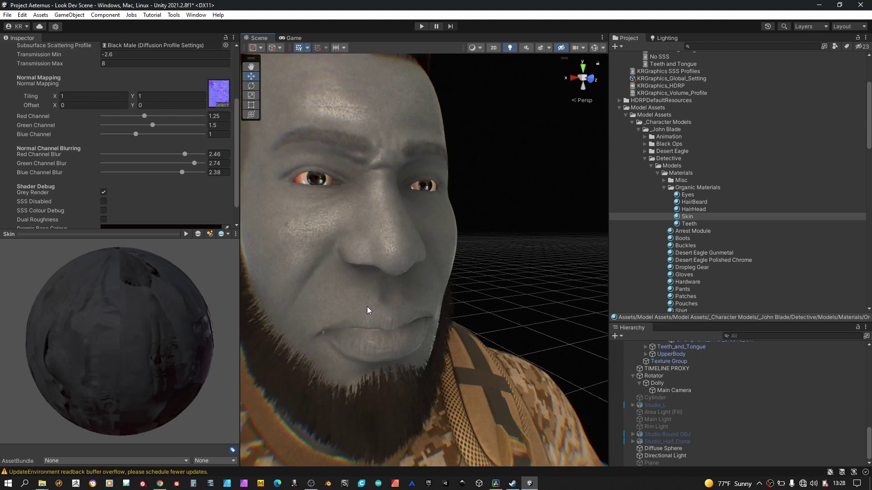
{"action": "middle_click_drag", "start_coordinate": [336, 287], "coordinate": [443, 266]}
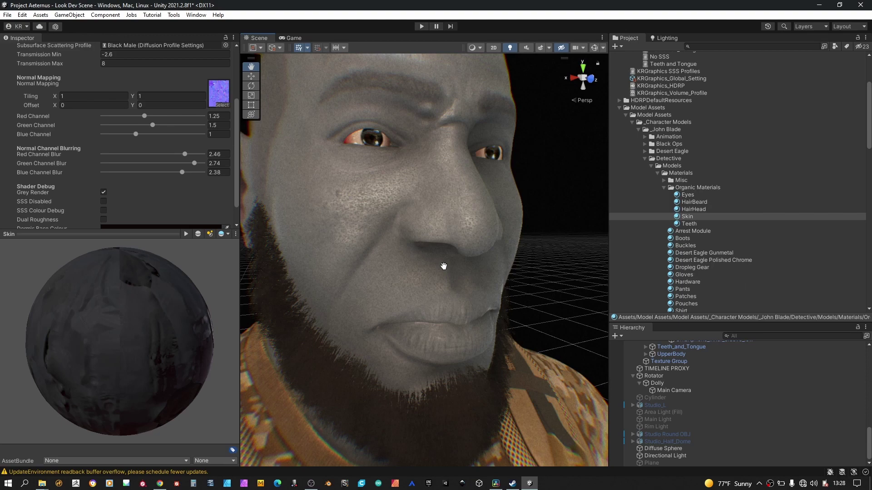
{"action": "scroll", "coordinate": [443, 266], "scroll_direction": "up", "scroll_amount": 2}
{"action": "left_click", "coordinate": [195, 163]}
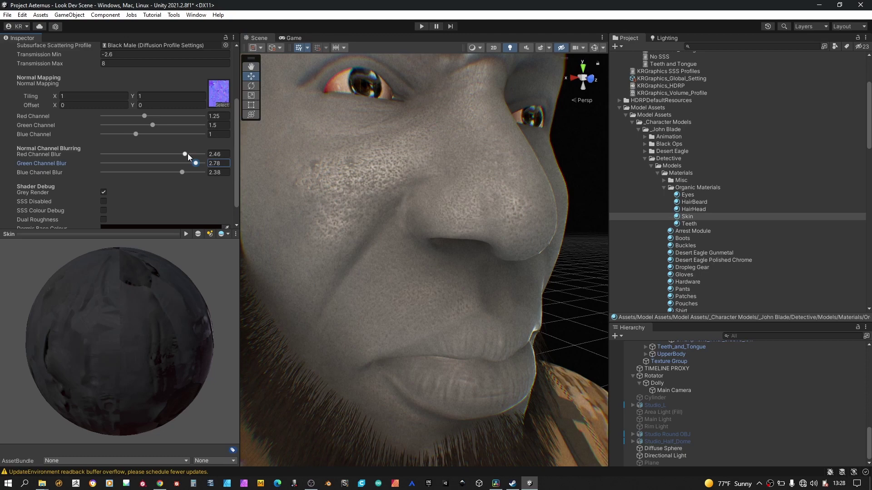
{"action": "middle_click_drag", "start_coordinate": [381, 239], "coordinate": [381, 293]}
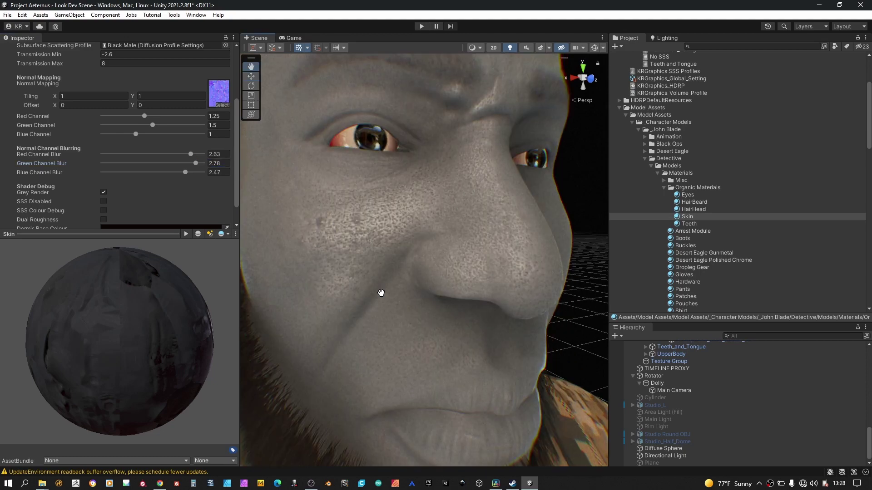
{"action": "scroll", "coordinate": [310, 258], "scroll_direction": "up", "scroll_amount": 5}
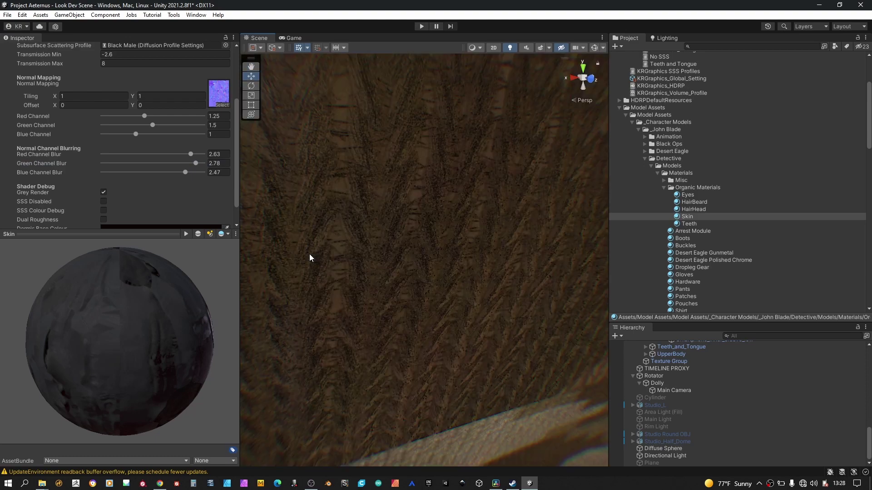
{"action": "scroll", "coordinate": [309, 254], "scroll_direction": "down", "scroll_amount": 10}
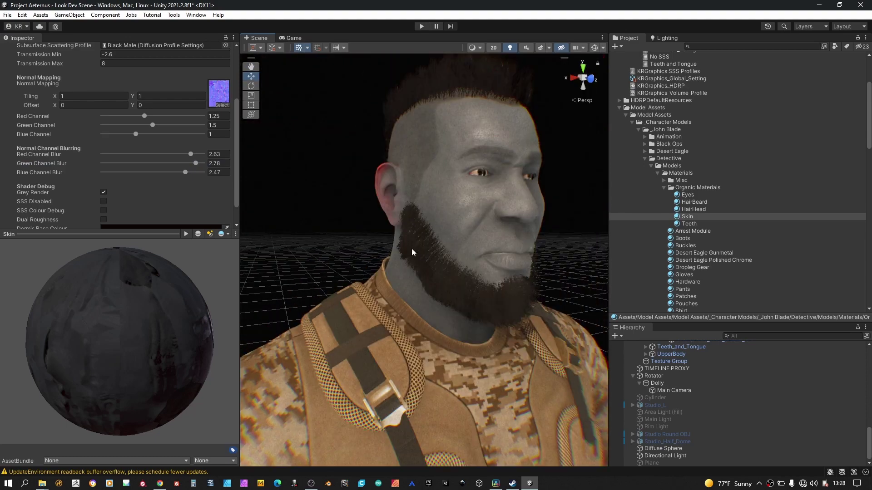
{"action": "mouse_move", "coordinate": [416, 243]}
{"action": "left_mouse_down", "text": "alt"}
{"action": "mouse_move", "coordinate": [436, 249]}
{"action": "mouse_move", "coordinate": [409, 254]}
{"action": "left_mouse_up", "text": "alt"}
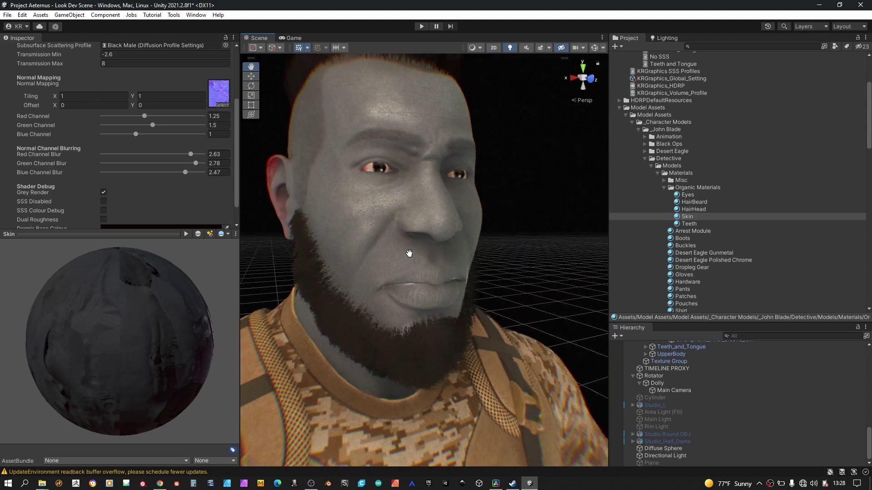
Turn off Grey Render and enable SSS Colour Debug on the Skin material, inspecting the face up close
{"action": "scroll", "coordinate": [408, 253], "scroll_direction": "up", "scroll_amount": 4}
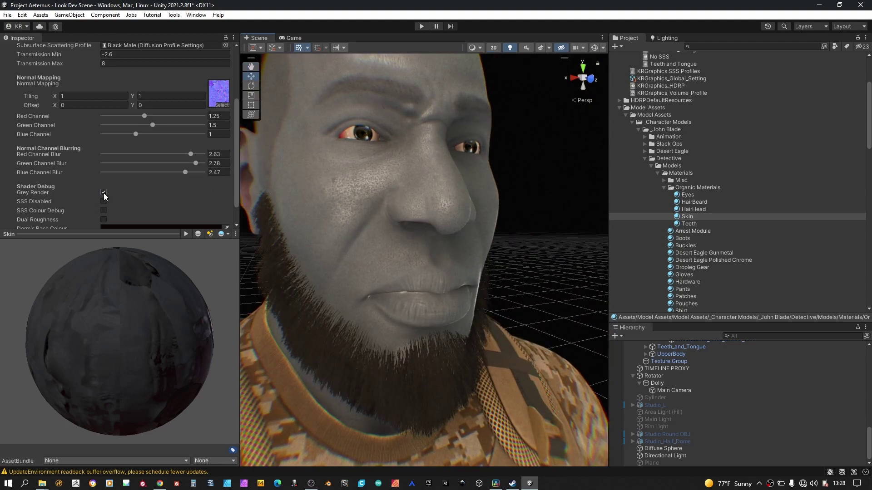
{"action": "left_click", "coordinate": [103, 193]}
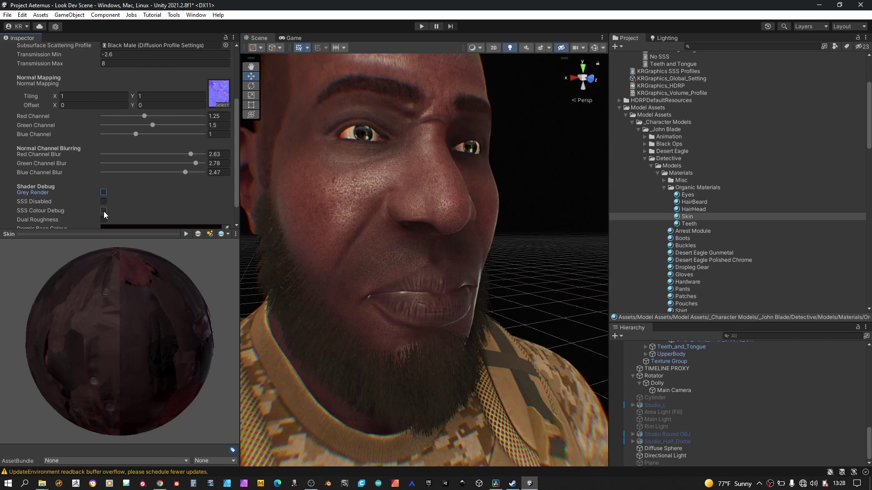
{"action": "left_click", "coordinate": [104, 211]}
{"action": "middle_click_drag", "start_coordinate": [307, 264], "coordinate": [320, 257]}
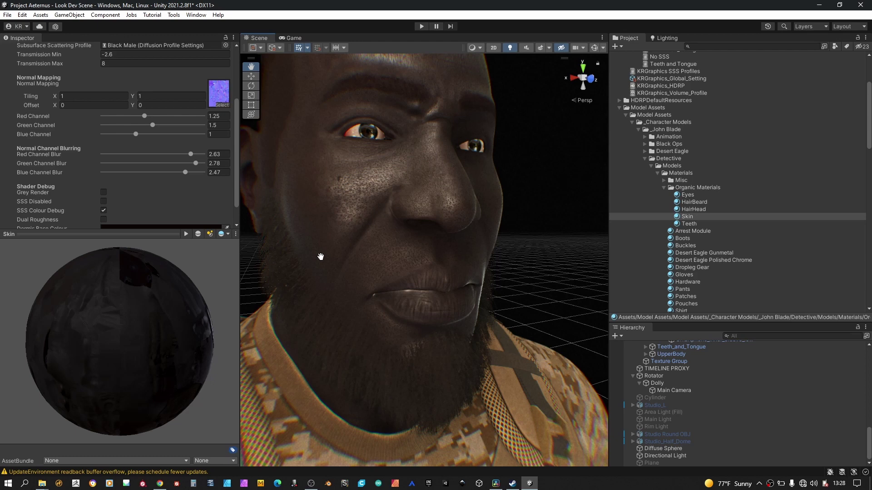
{"action": "middle_click_drag", "start_coordinate": [321, 257], "coordinate": [333, 146]}
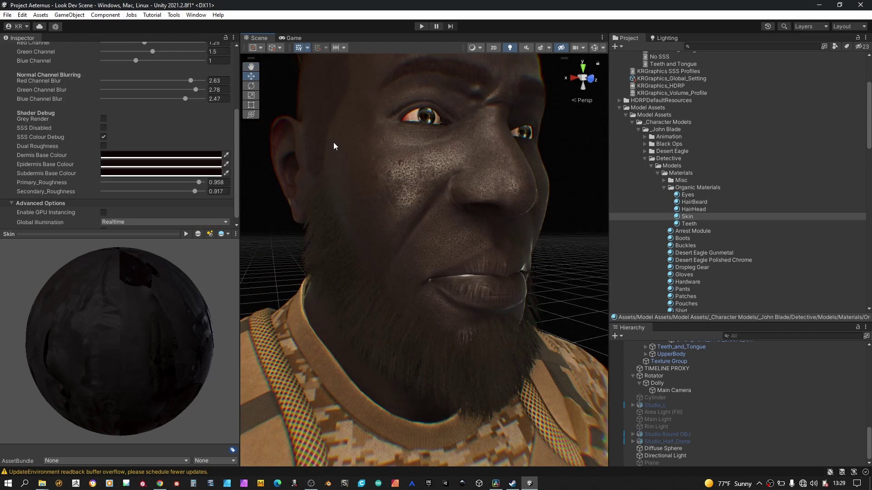
Change the Dermis Base Colour to a muted green with hue 112 and value 28
{"action": "left_click", "coordinate": [177, 156]}
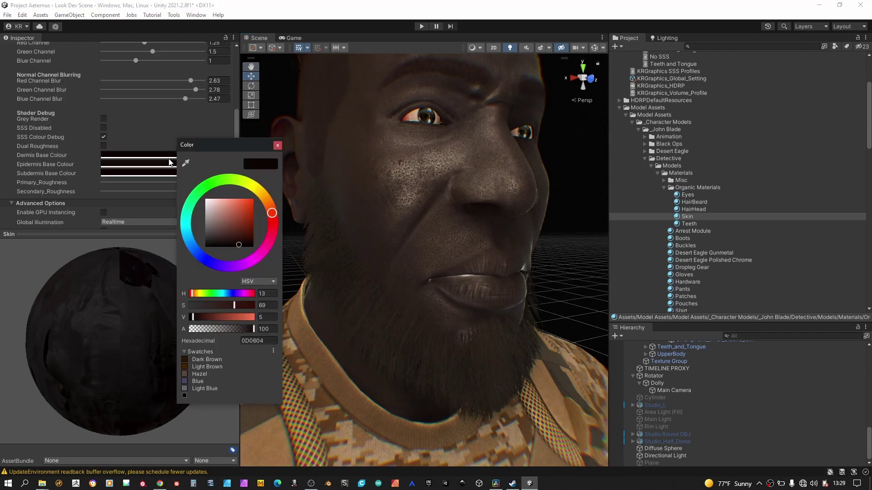
{"action": "left_click", "coordinate": [210, 294]}
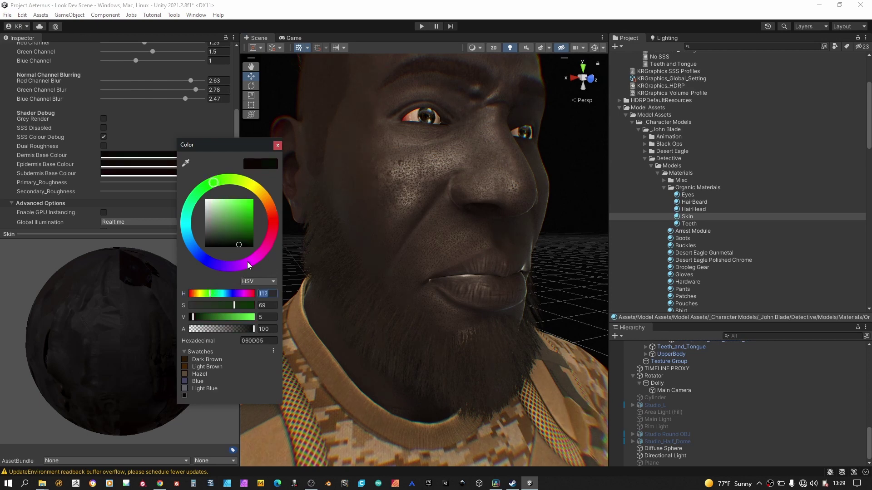
{"action": "left_click_drag", "start_coordinate": [237, 233], "coordinate": [222, 235]}
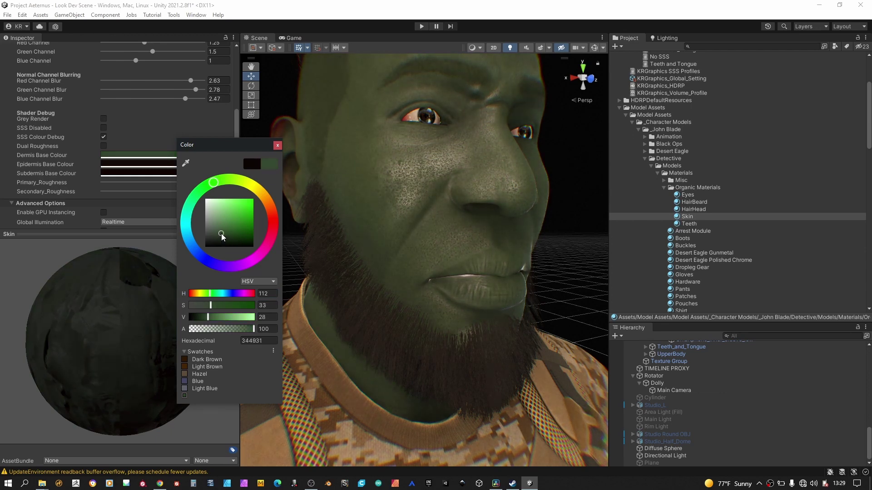
{"action": "left_click", "coordinate": [203, 308]}
Change the Epidermis Base Colour to a dark green with hue 110, saturation 48 and value 23
{"action": "left_click", "coordinate": [149, 166]}
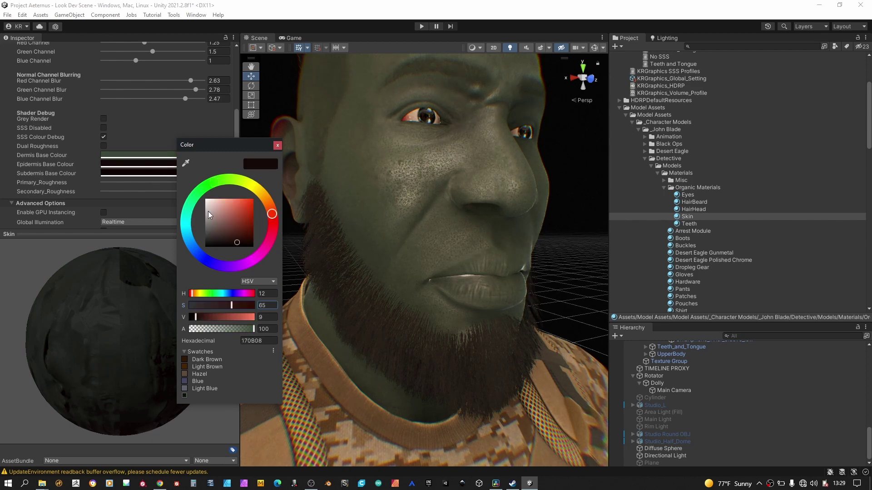
{"action": "left_click", "coordinate": [209, 294]}
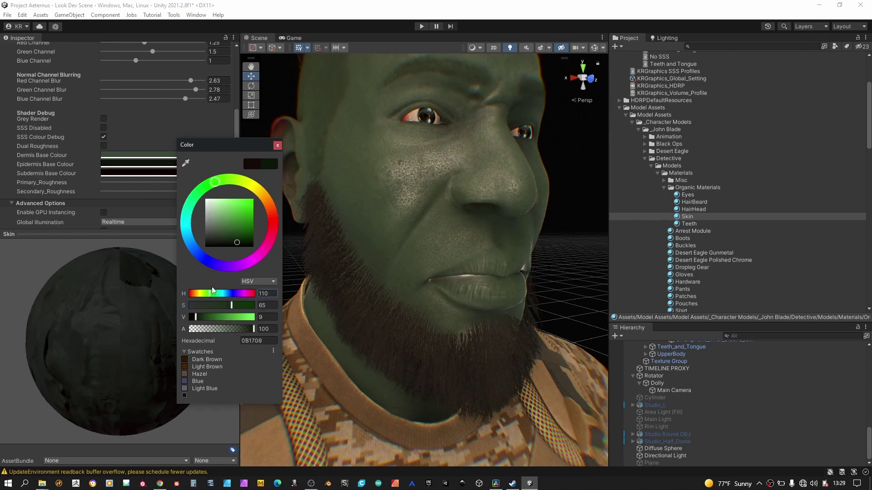
{"action": "left_click_drag", "start_coordinate": [230, 243], "coordinate": [229, 236]}
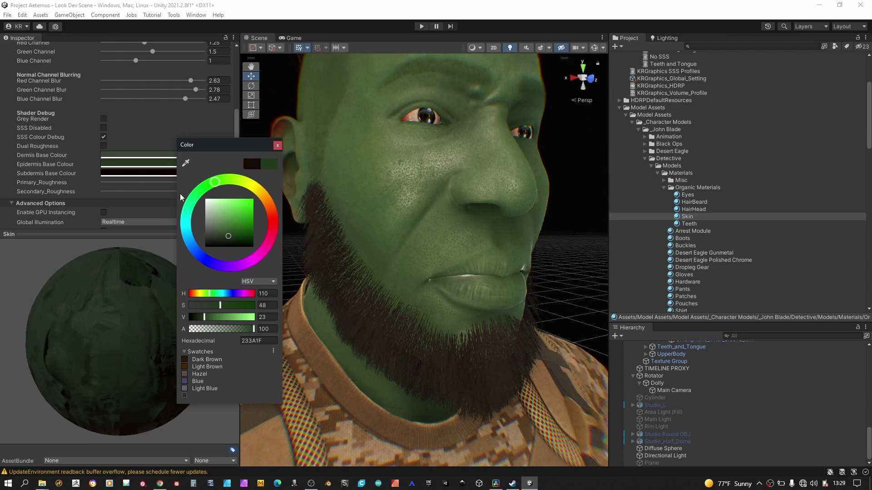
Change the Subdermis Base Colour to a deep green with hue 128, saturation 87 and value 17
{"action": "left_click", "coordinate": [161, 177]}
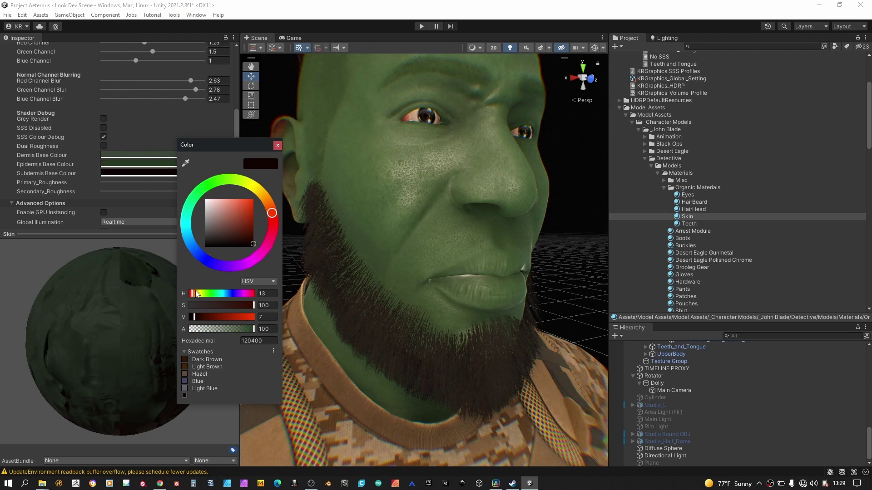
{"action": "mouse_move", "coordinate": [197, 294]}
{"action": "left_mouse_down"}
{"action": "mouse_move", "coordinate": [247, 309]}
{"action": "mouse_move", "coordinate": [210, 322]}
{"action": "left_mouse_up"}
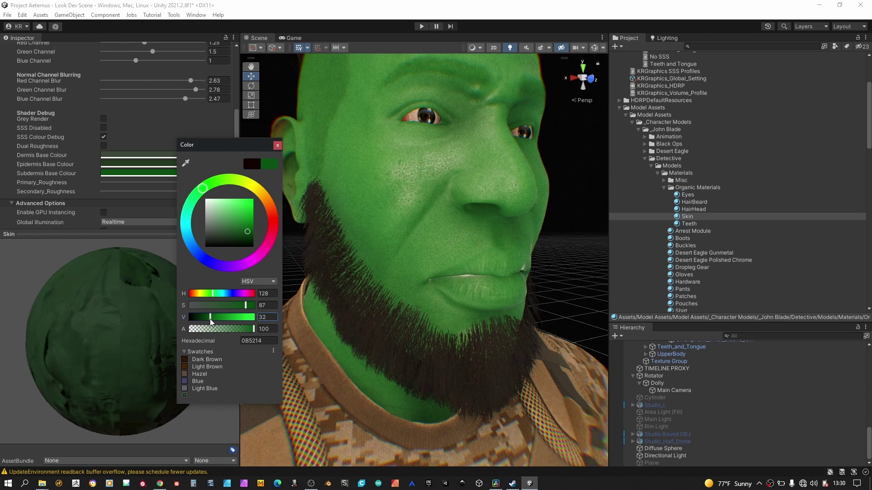
{"action": "left_click_drag", "start_coordinate": [210, 321], "coordinate": [201, 318]}
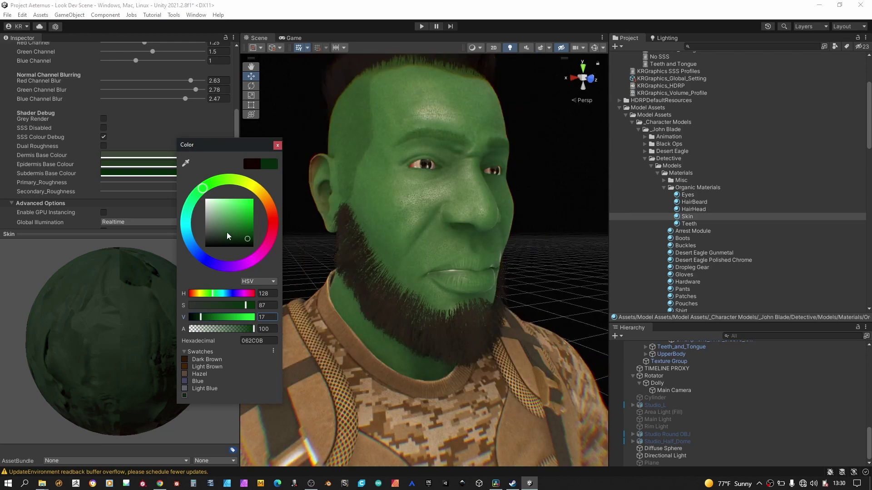
Adjust the Epidermis Base Colour to saturation 64 and value 26, and close the colour picker
{"action": "left_click", "coordinate": [157, 162]}
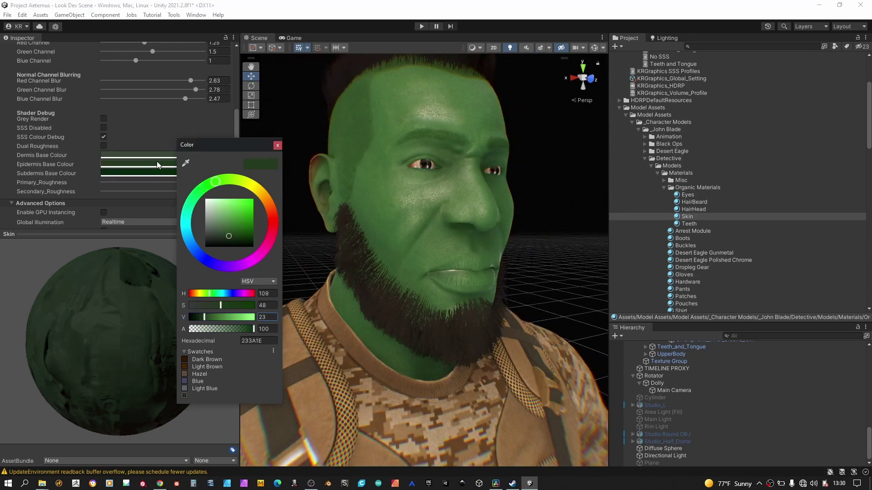
{"action": "left_click_drag", "start_coordinate": [220, 307], "coordinate": [206, 318]}
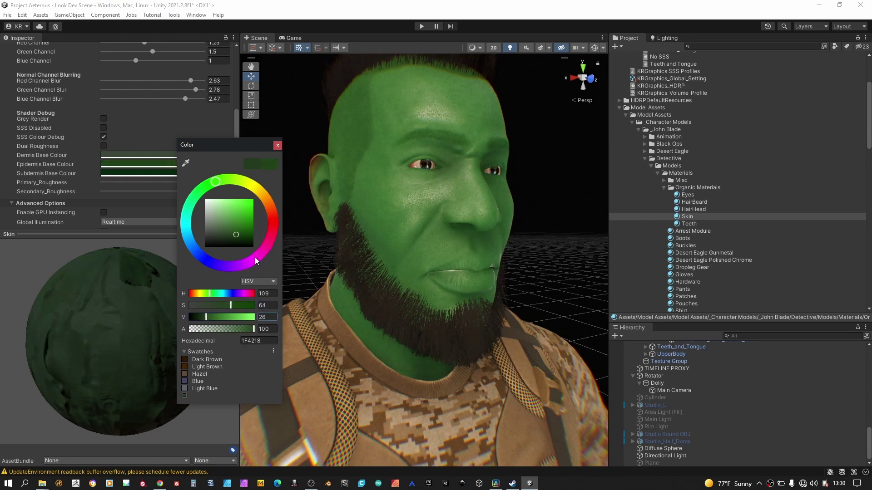
{"action": "left_click", "coordinate": [277, 146]}
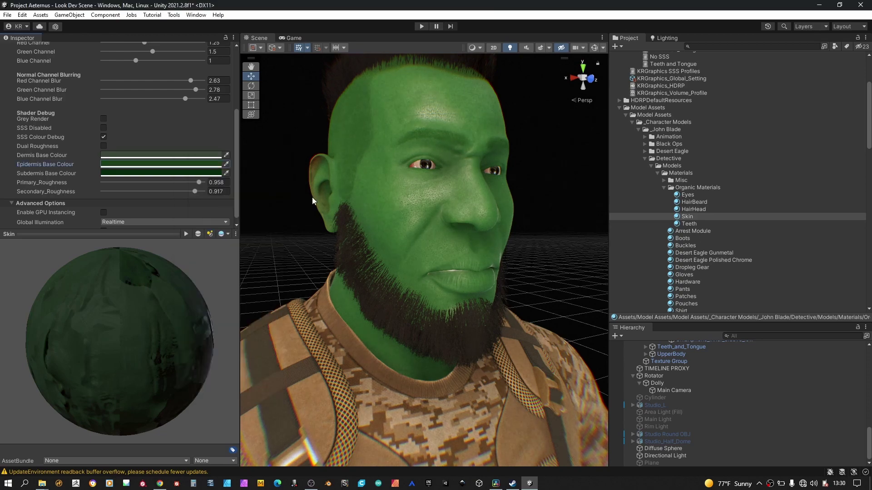
{"action": "middle_click_drag", "start_coordinate": [430, 236], "coordinate": [362, 241]}
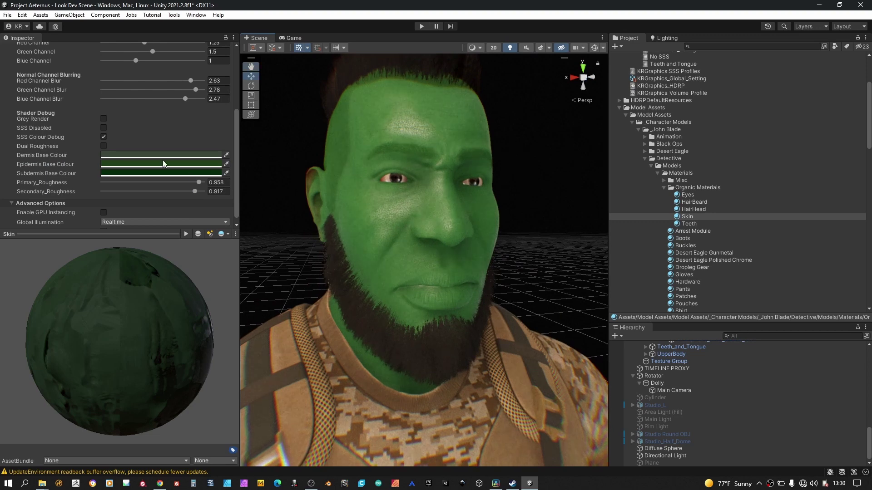
Enable Dual Roughness and raise both Primary_Roughness and Secondary_Roughness to 1
{"action": "left_click", "coordinate": [103, 146]}
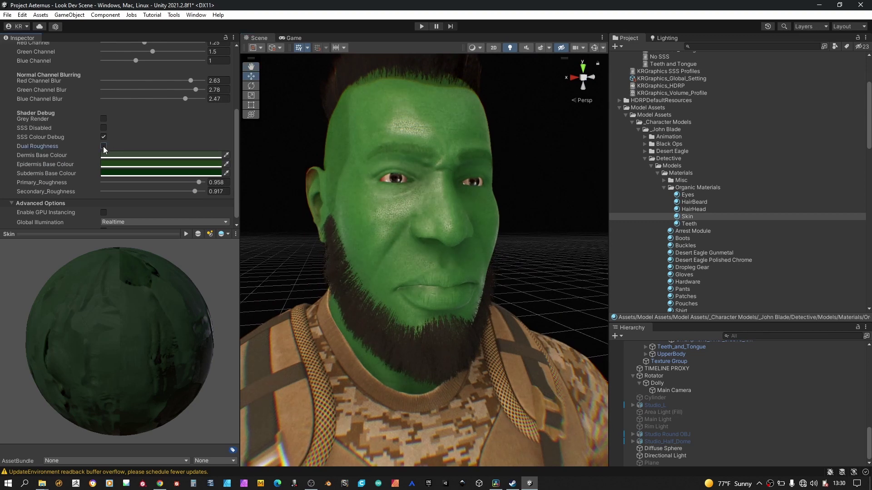
{"action": "scroll", "coordinate": [365, 227], "scroll_direction": "up", "scroll_amount": 2}
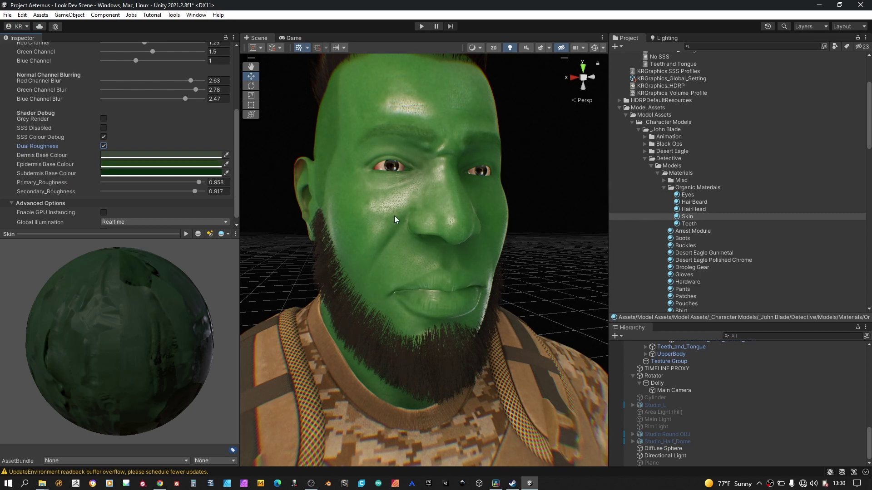
{"action": "scroll", "coordinate": [394, 216], "scroll_direction": "up", "scroll_amount": 2}
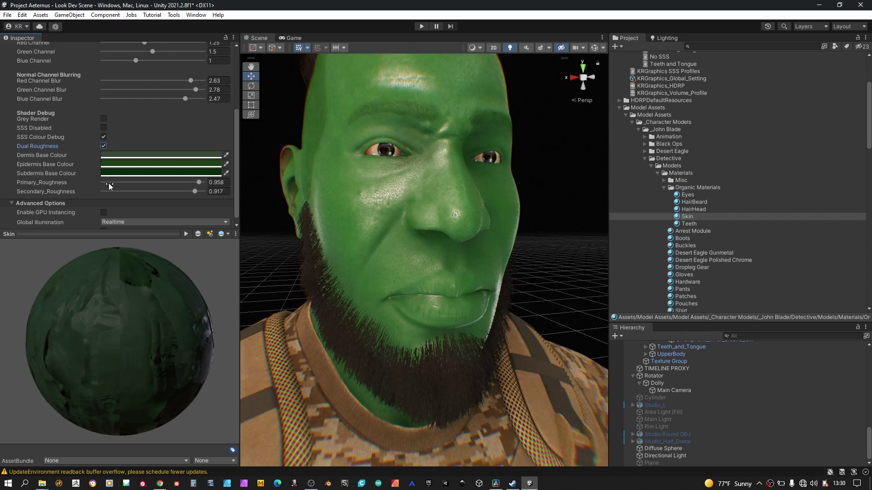
{"action": "left_click_drag", "start_coordinate": [196, 192], "coordinate": [208, 180]}
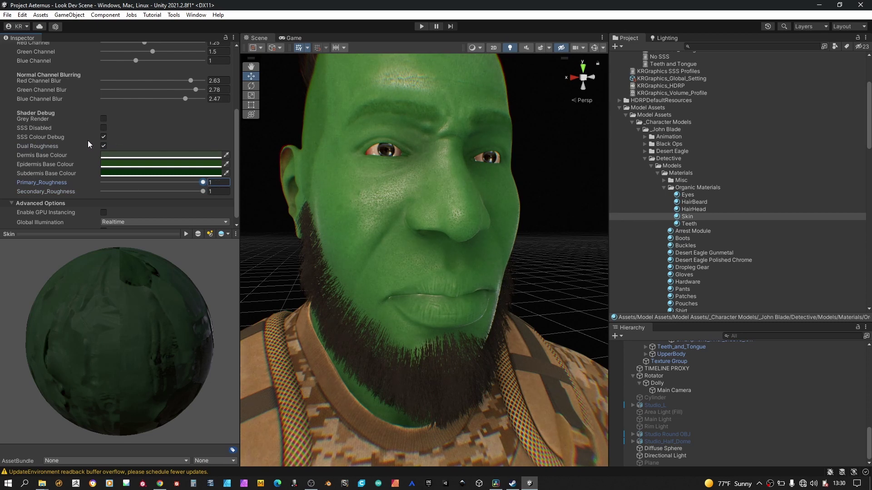
Toggle the Peachfuzz option of the Skin material and disable SSS Colour Debug
{"action": "scroll", "coordinate": [77, 99], "scroll_direction": "up", "scroll_amount": 5}
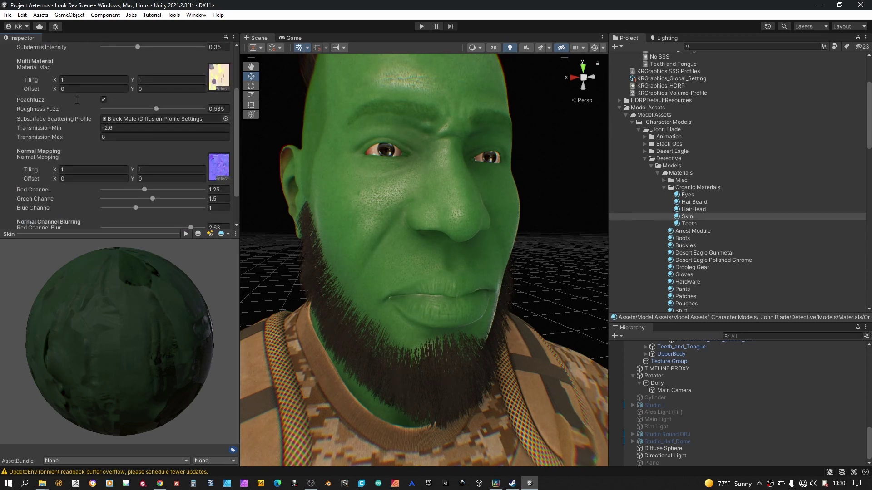
{"action": "scroll", "coordinate": [91, 124], "scroll_direction": "up", "scroll_amount": 2}
{"action": "left_click", "coordinate": [104, 124]}
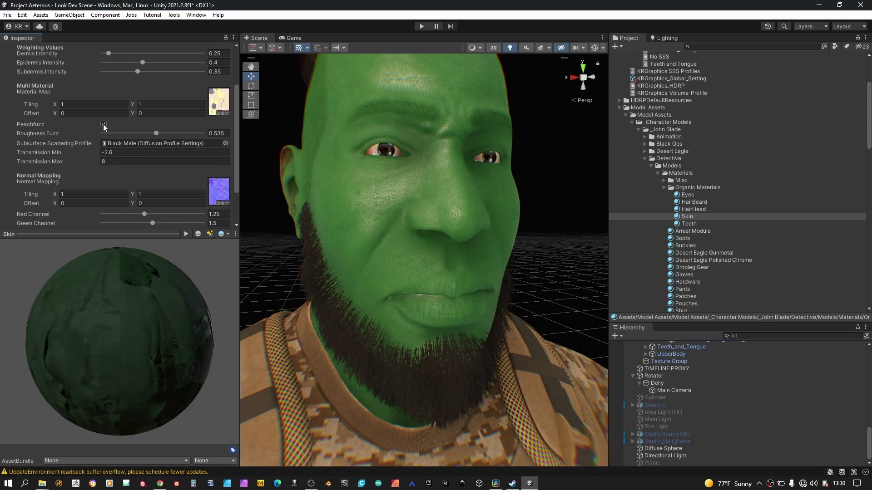
{"action": "scroll", "coordinate": [103, 127], "scroll_direction": "down", "scroll_amount": 7}
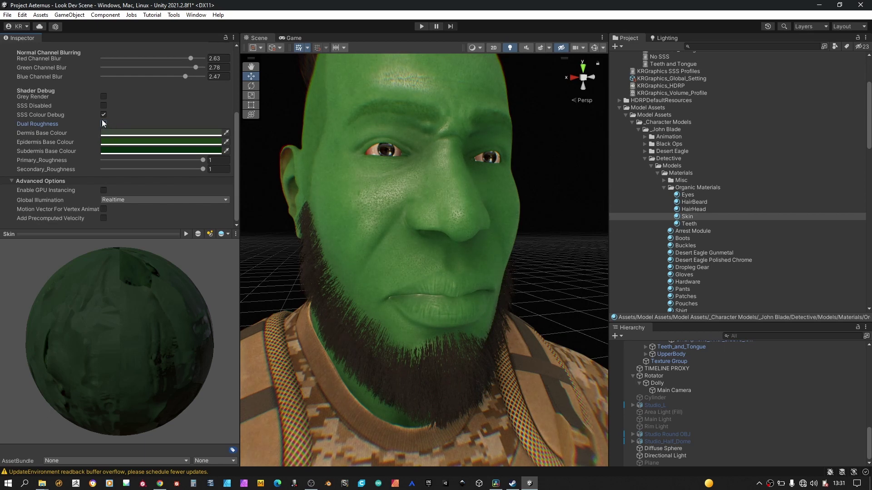
{"action": "left_click", "coordinate": [104, 115]}
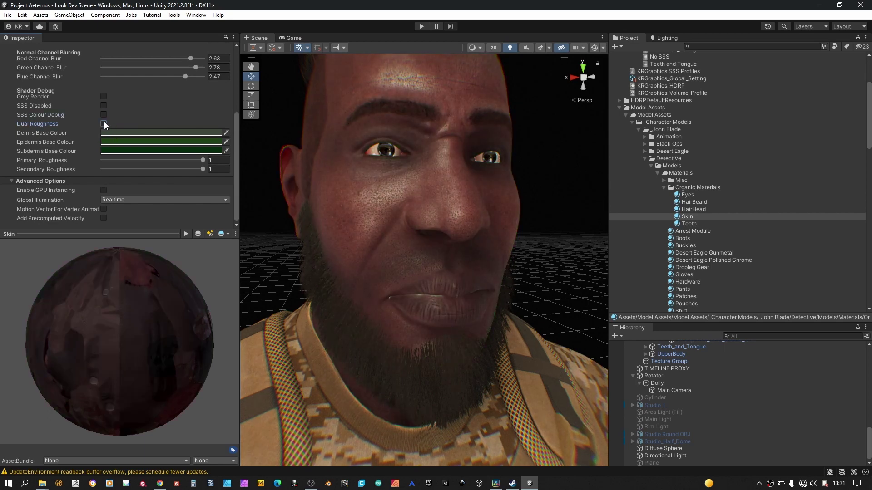
Try lower dual roughness values, ending with Primary_Roughness at 0.919 and Secondary_Roughness at 0.901
{"action": "left_click_drag", "start_coordinate": [188, 162], "coordinate": [179, 162]}
{"action": "left_click", "coordinate": [191, 169]}
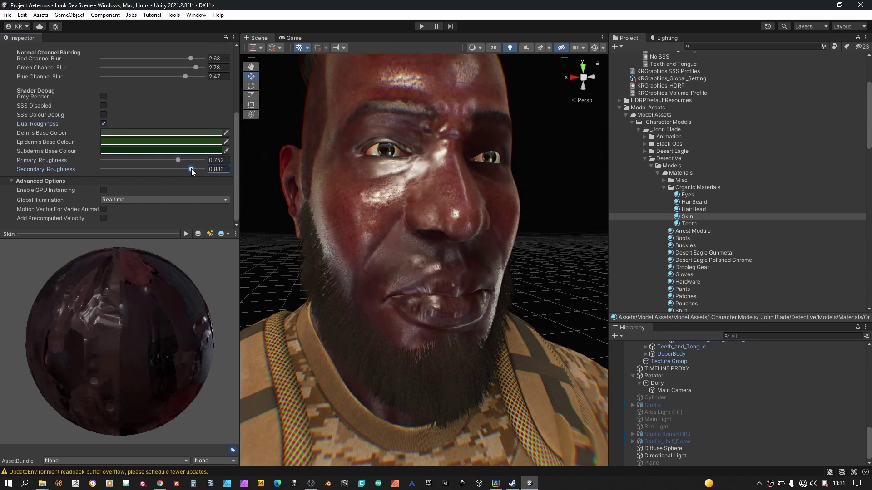
{"action": "left_click", "coordinate": [193, 168]}
{"action": "left_click_drag", "start_coordinate": [186, 160], "coordinate": [195, 159]}
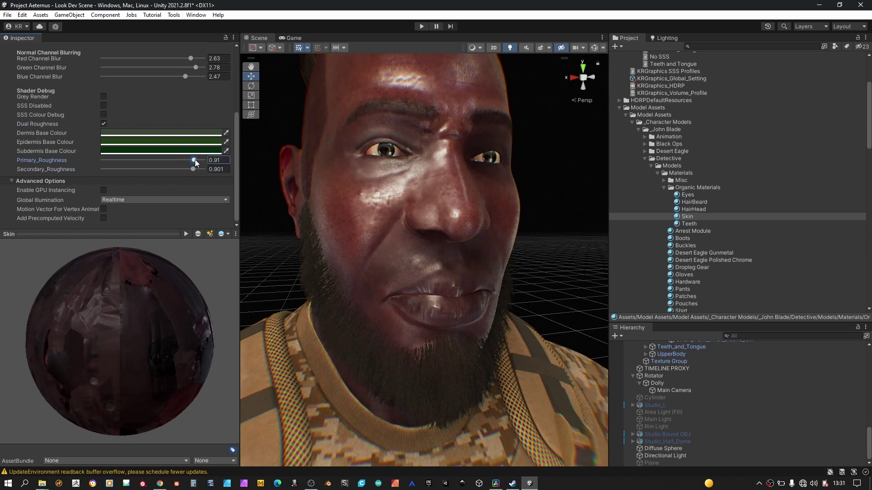
Compare the skin with Dual Roughness off and on, and set Primary_Roughness to 0.914 and Secondary_Roughness to 0.978
{"action": "left_click", "coordinate": [103, 123]}
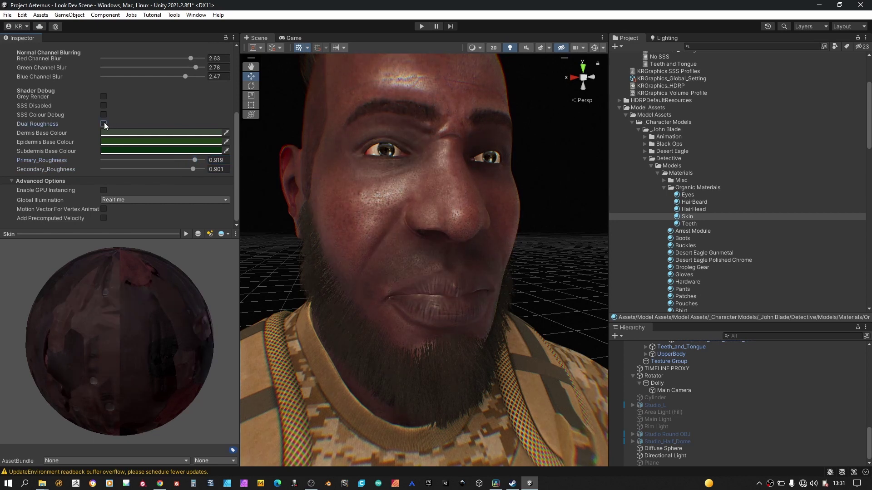
{"action": "left_click", "coordinate": [104, 124]}
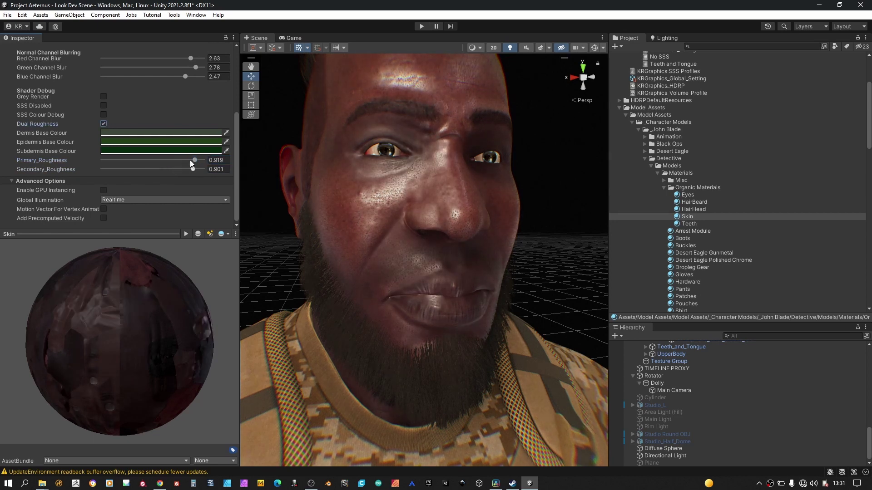
{"action": "left_click_drag", "start_coordinate": [195, 161], "coordinate": [192, 164]}
{"action": "left_click_drag", "start_coordinate": [192, 164], "coordinate": [195, 160]}
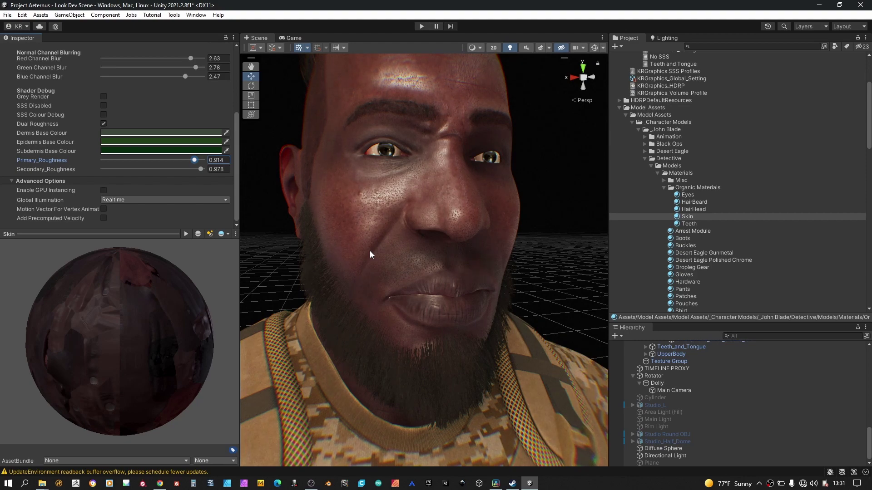
Inspect the other side of the face and disable Dual Roughness
{"action": "left_click_drag", "start_coordinate": [410, 240], "coordinate": [390, 229], "text": "alt"}
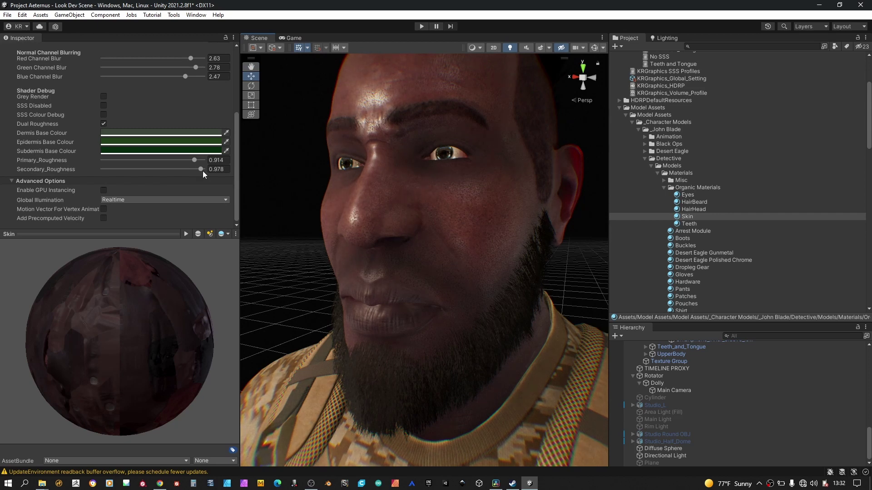
{"action": "left_click", "coordinate": [102, 122]}
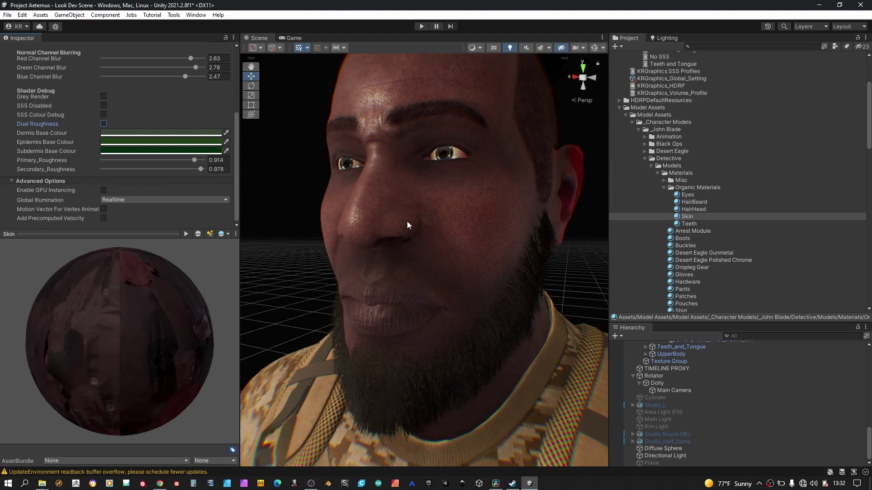
Display the whole head and shoulders in the Shaded Wireframe draw mode
{"action": "left_click_drag", "start_coordinate": [407, 222], "coordinate": [468, 201], "text": "alt"}
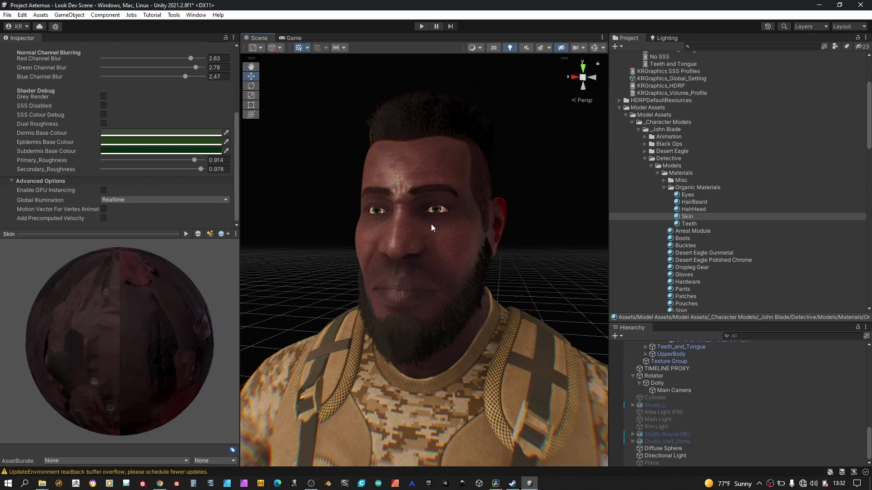
{"action": "left_click", "coordinate": [480, 50]}
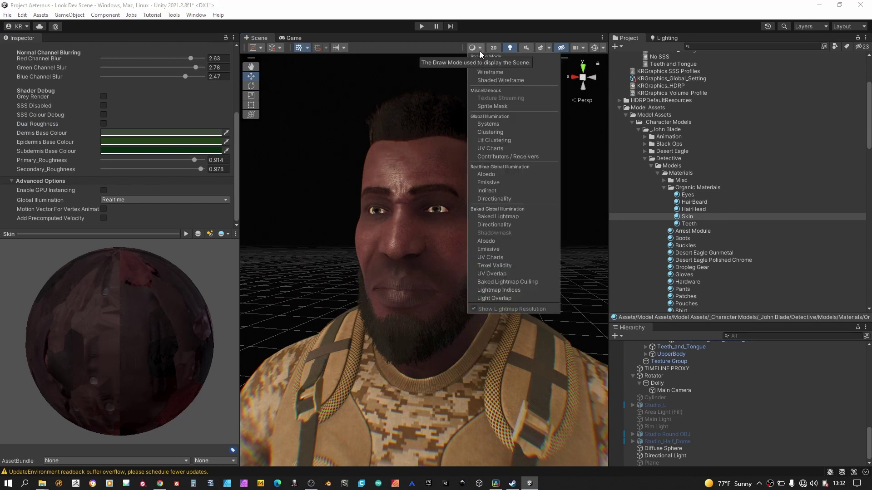
{"action": "left_click", "coordinate": [480, 84]}
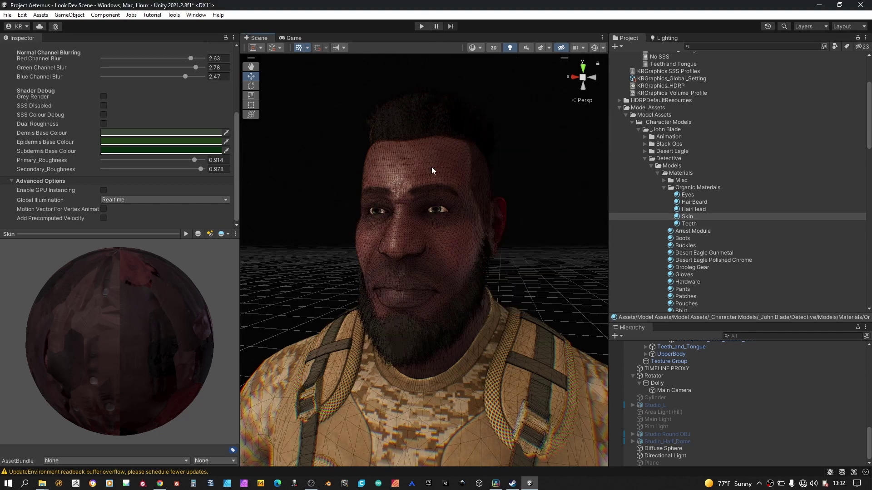
Examine the wireframe mesh density of the character's face and head from the front and the side
{"action": "scroll", "coordinate": [428, 210], "scroll_direction": "up", "scroll_amount": 3}
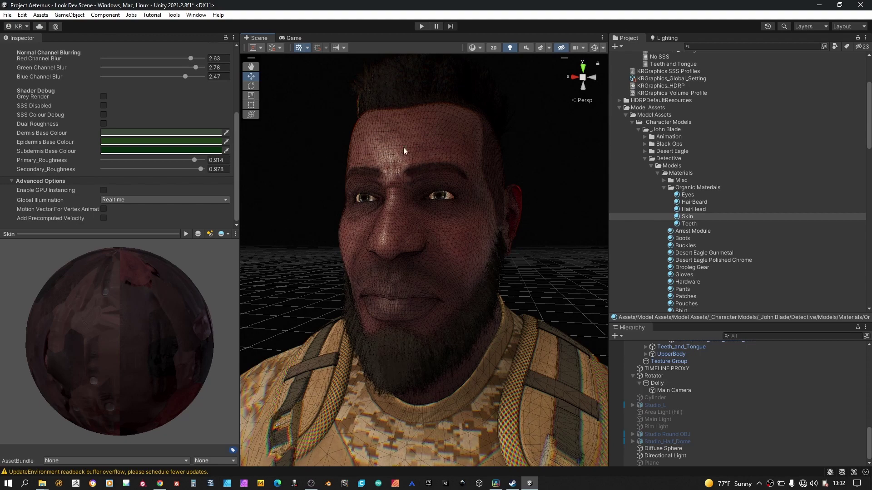
{"action": "left_click_drag", "start_coordinate": [414, 143], "coordinate": [400, 176], "text": "alt"}
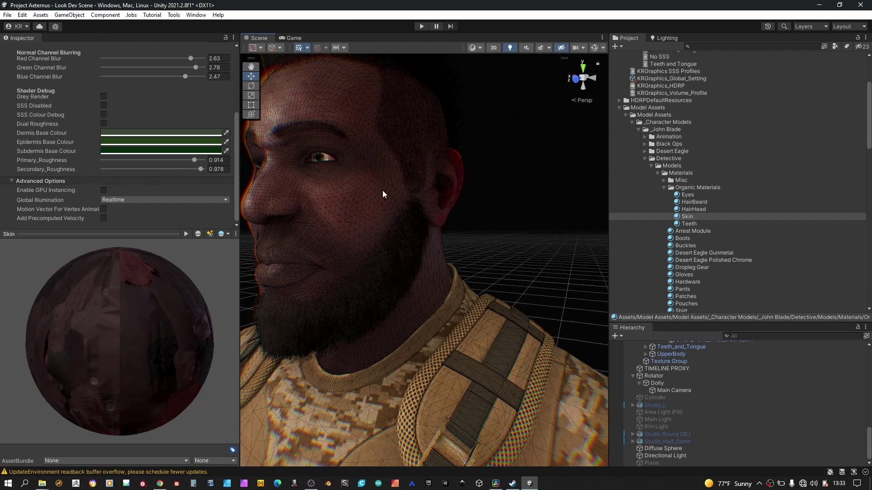
{"action": "left_click_drag", "start_coordinate": [383, 194], "coordinate": [454, 210], "text": "alt"}
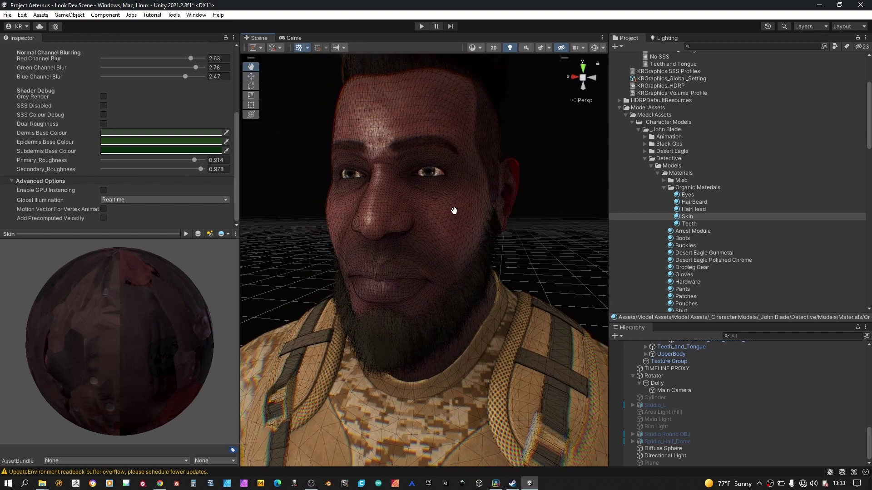
{"action": "scroll", "coordinate": [454, 213], "scroll_direction": "down", "scroll_amount": 4}
{"action": "scroll", "coordinate": [456, 226], "scroll_direction": "down", "scroll_amount": 2}
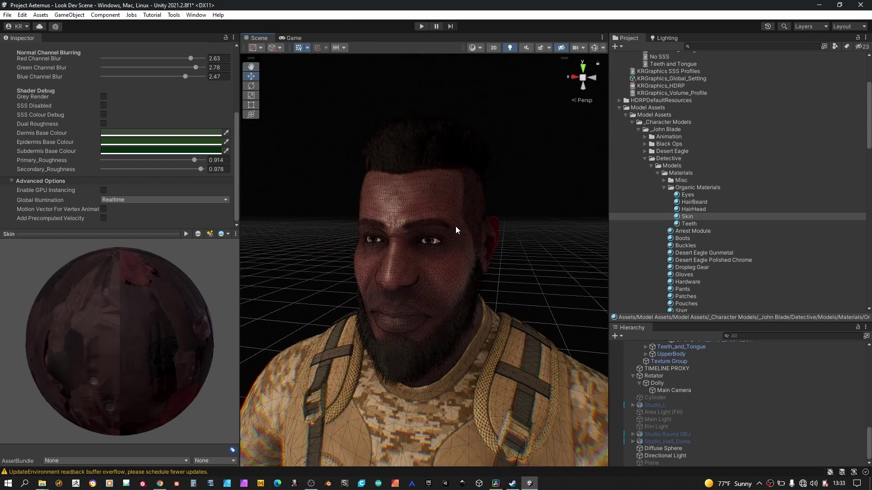
{"action": "scroll", "coordinate": [454, 229], "scroll_direction": "up", "scroll_amount": 2}
{"action": "left_click_drag", "start_coordinate": [449, 237], "coordinate": [432, 230], "text": "alt"}
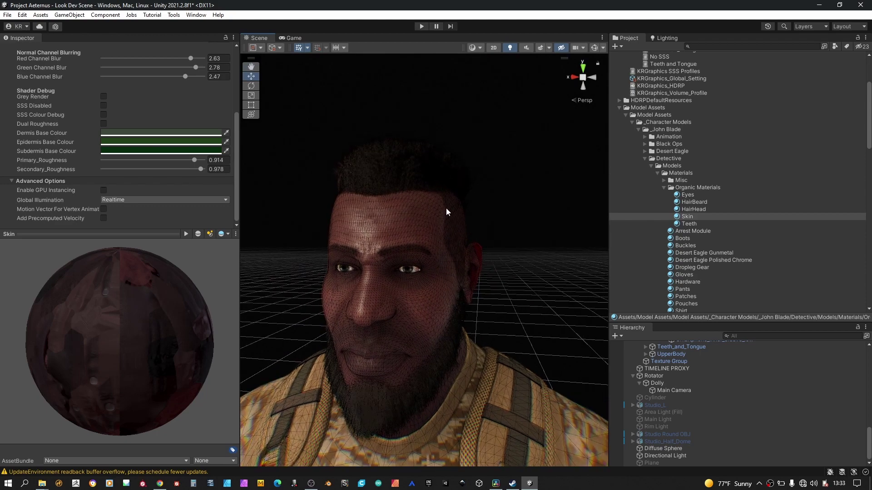
{"action": "middle_click_drag", "start_coordinate": [450, 202], "coordinate": [469, 188]}
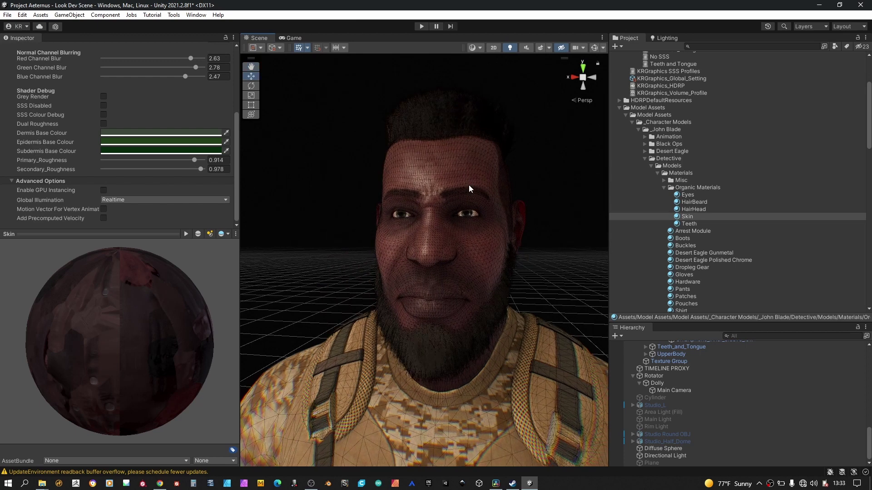